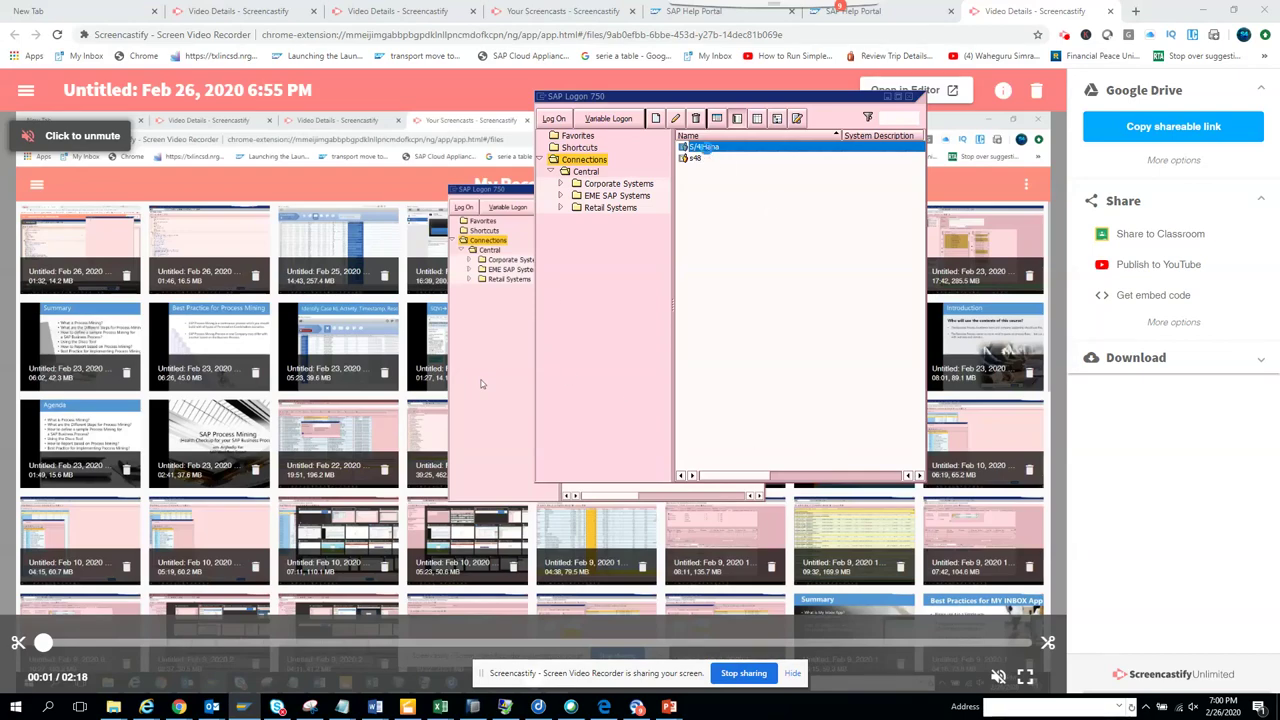
Log on to the S/4HANA system by entering the user name and the account password
{"action": "double_click", "coordinate": [707, 152]}
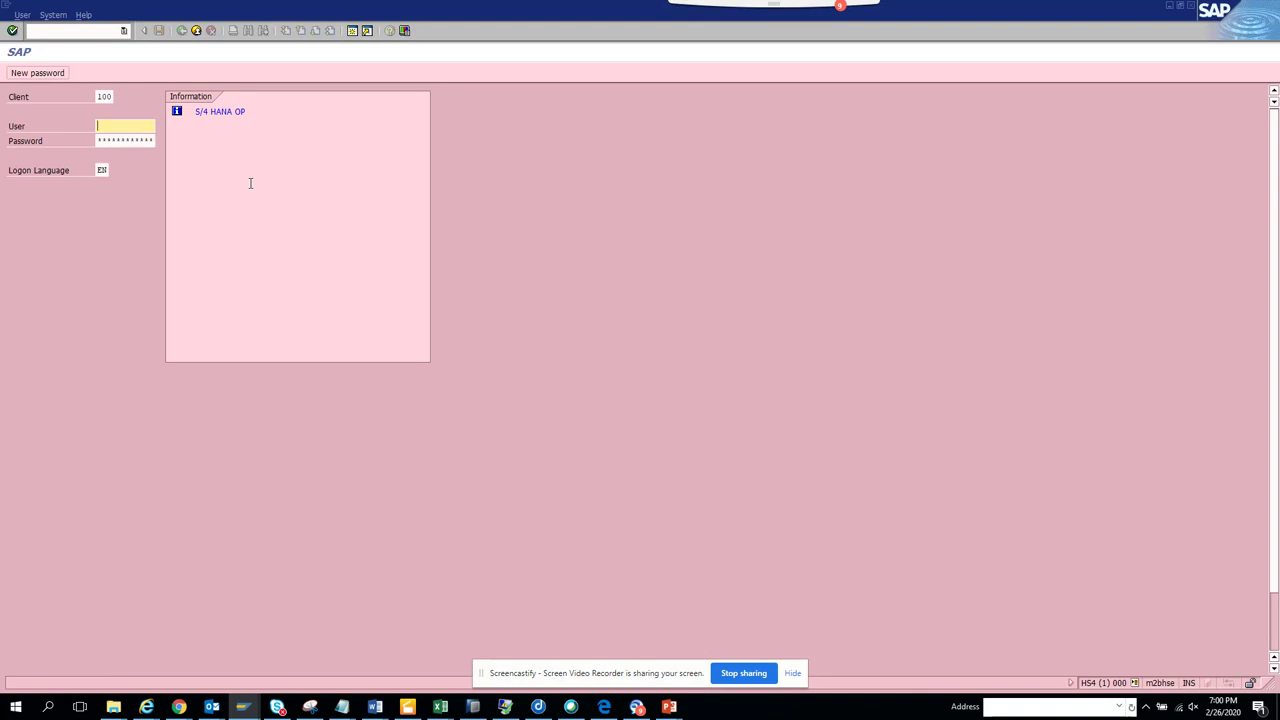
{"action": "left_click", "coordinate": [793, 673]}
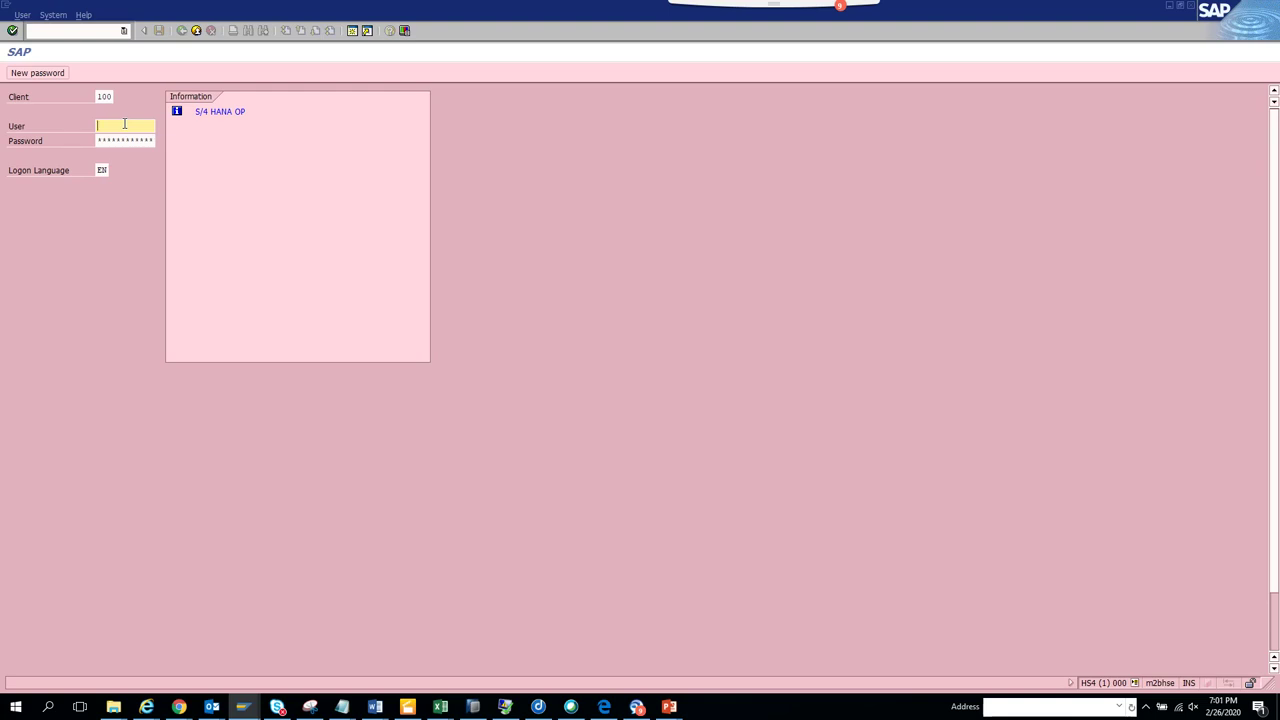
{"action": "type", "text": "s"}
{"action": "key", "text": "Down"}
{"action": "key", "text": "Return"}
{"action": "key", "text": "Tab"}
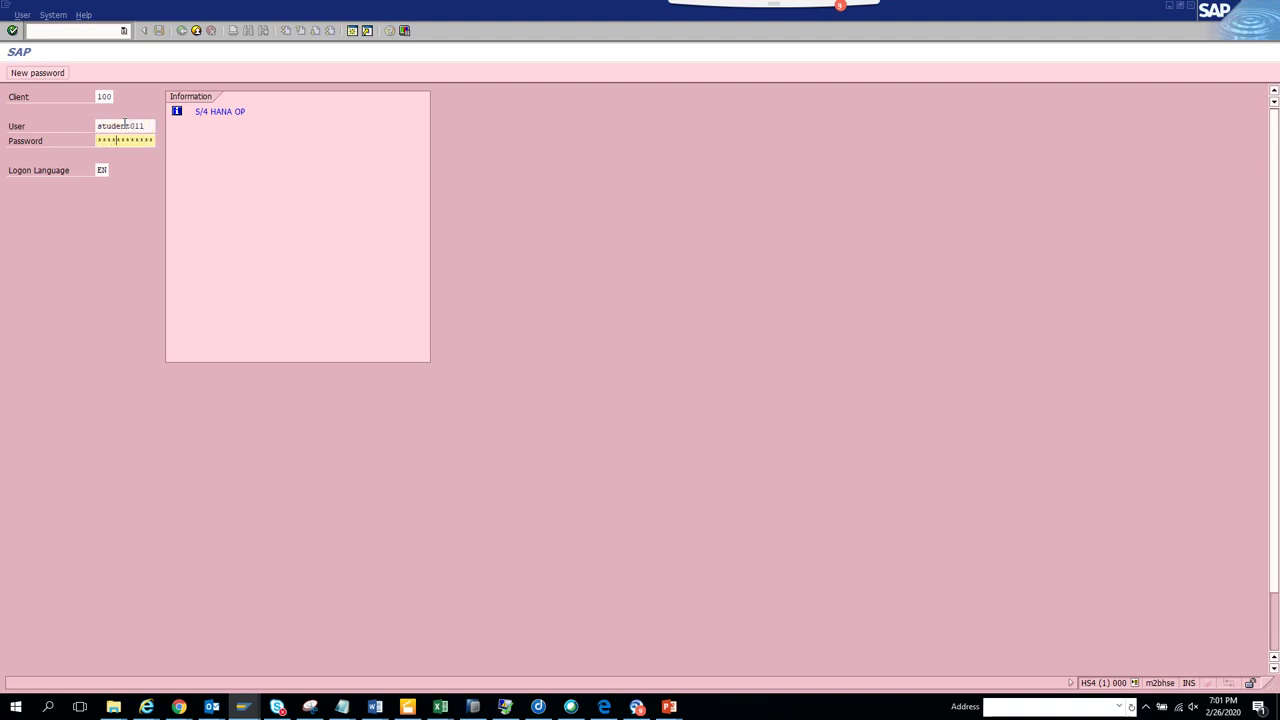
{"action": "key", "text": "Return"}
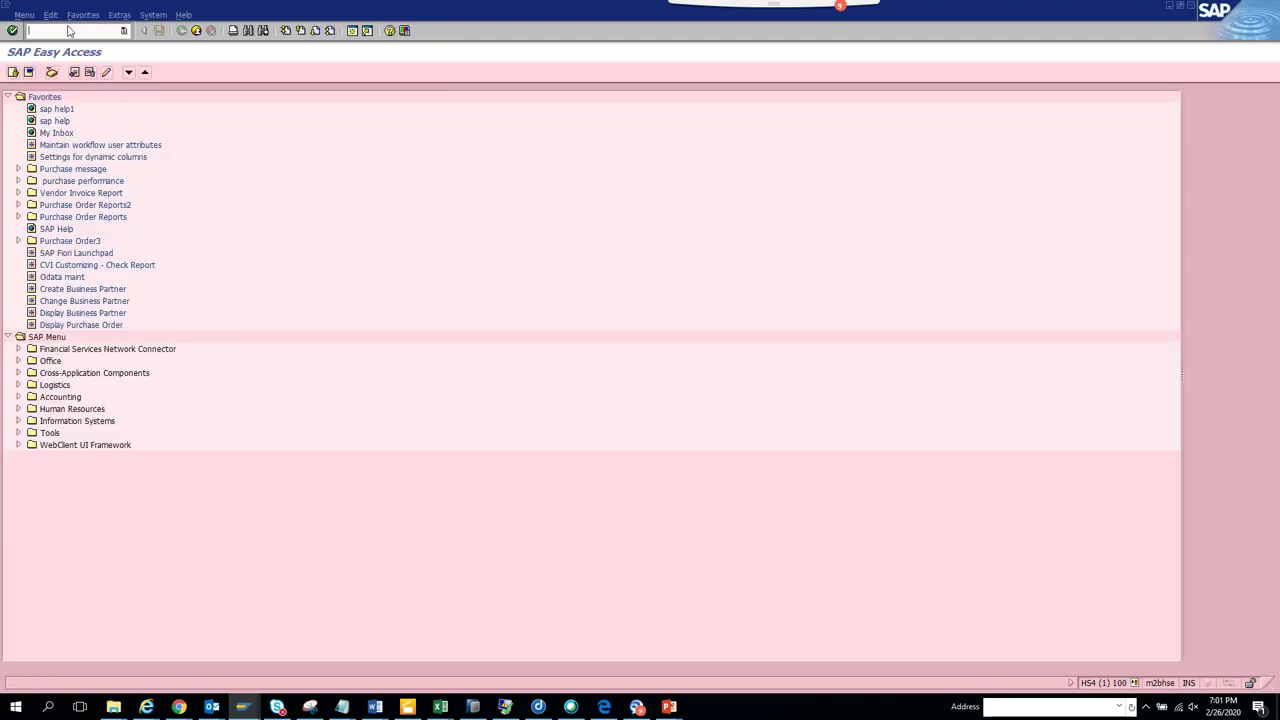
Display the standard purchase order, add it to My Objects through the object services, and return to SAP Easy Access
{"action": "key", "text": "Return"}
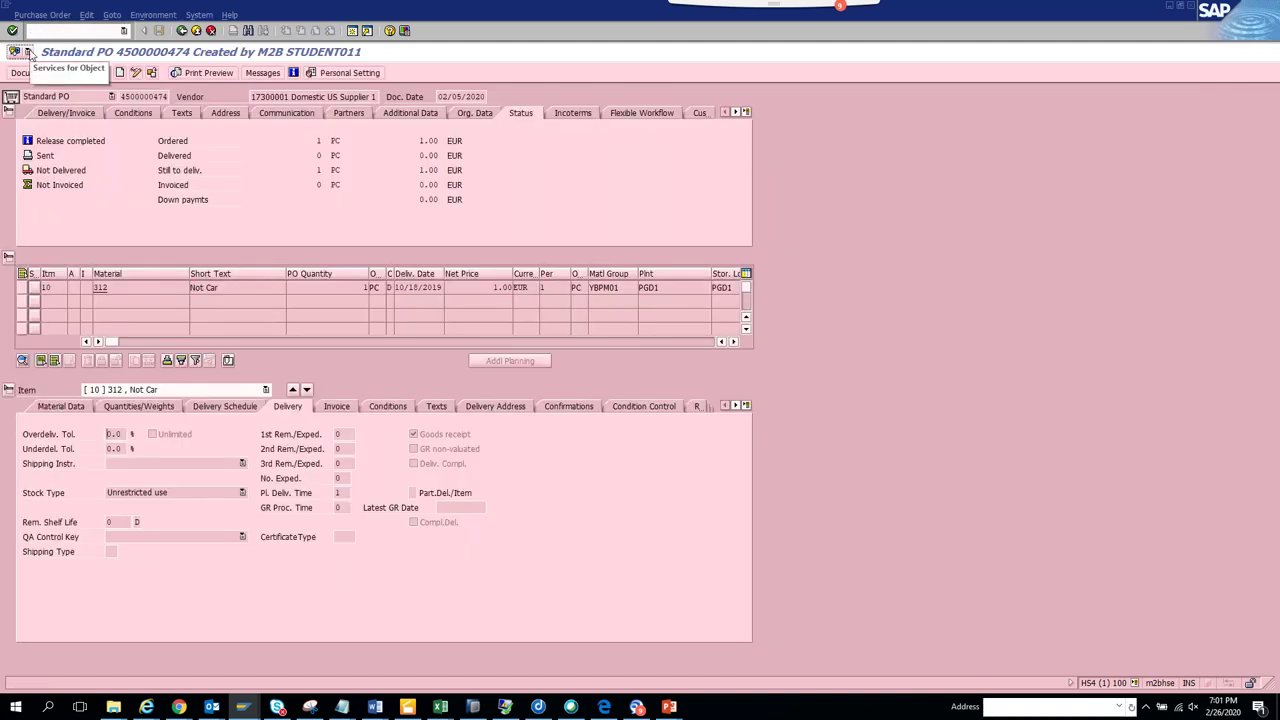
{"action": "left_click", "coordinate": [29, 52]}
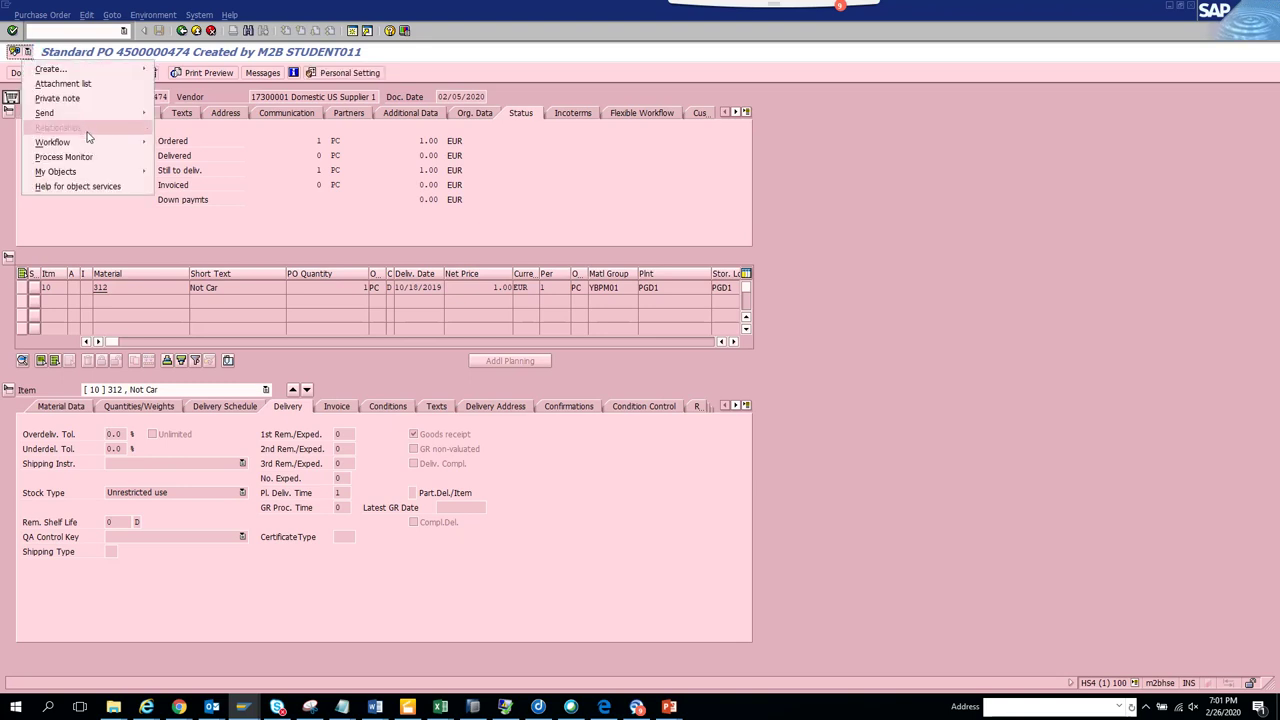
{"action": "mouse_move", "coordinate": [111, 179]}
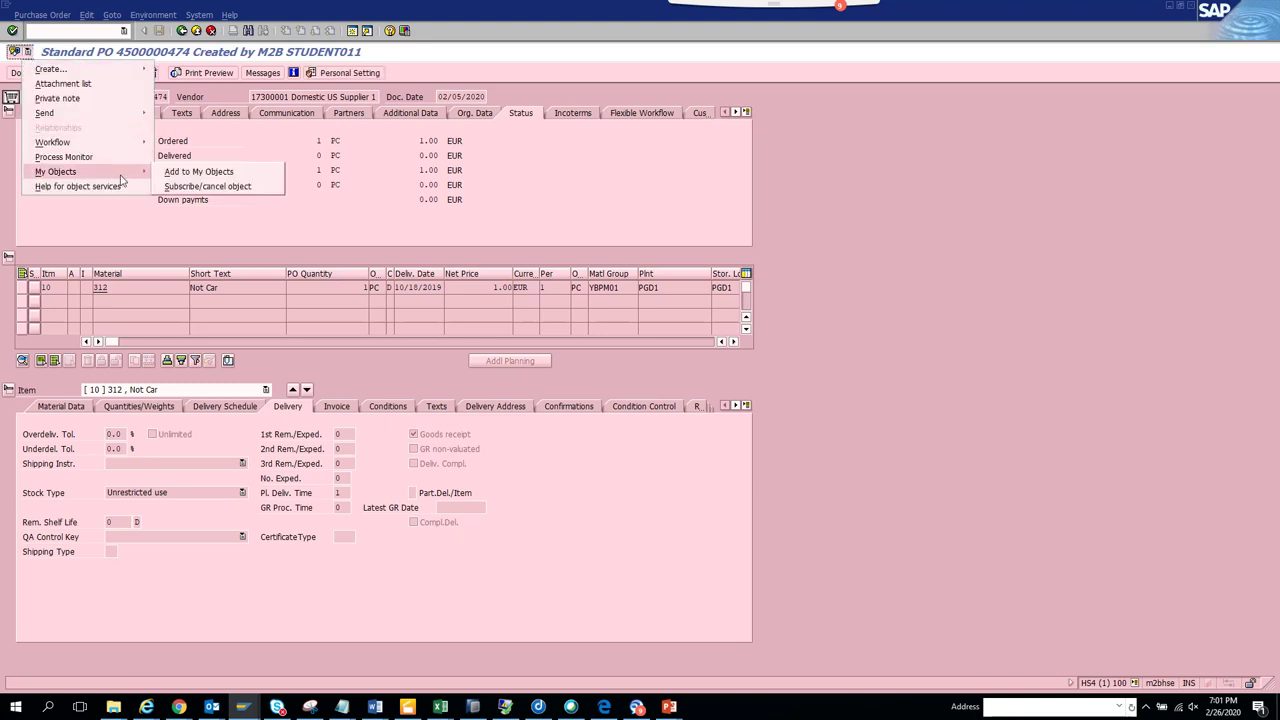
{"action": "left_click", "coordinate": [182, 175]}
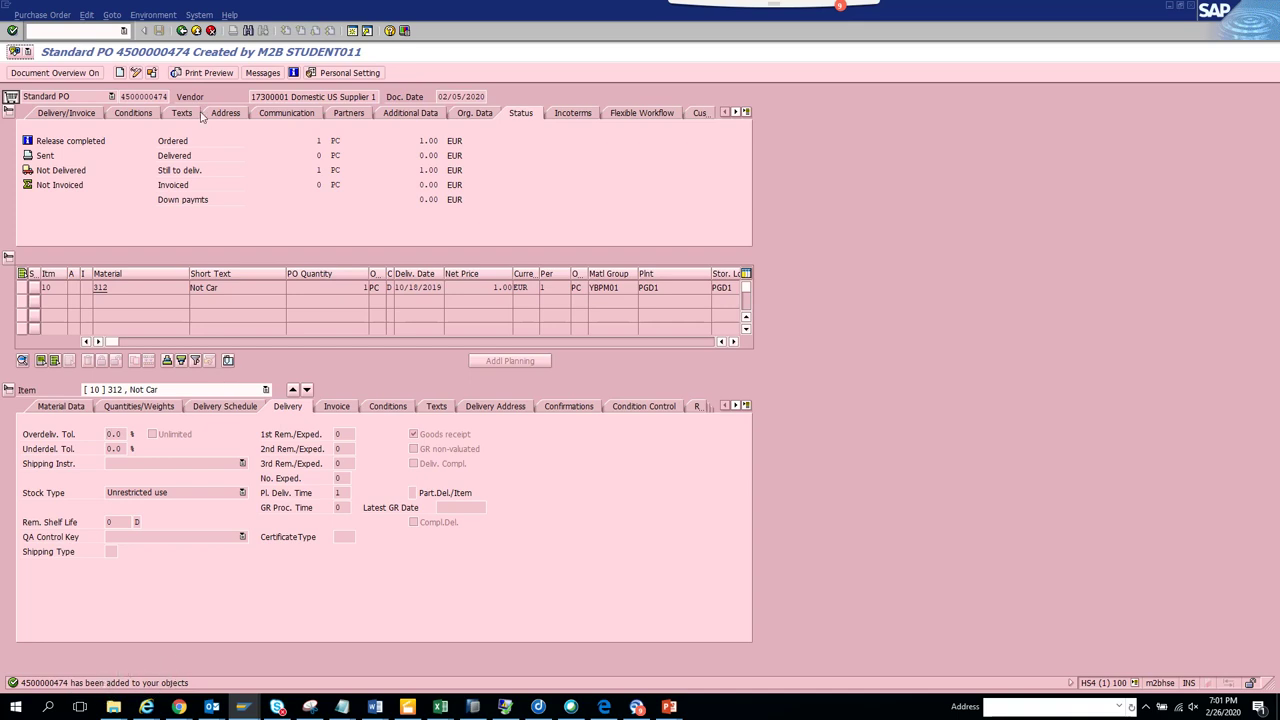
{"action": "left_click", "coordinate": [181, 31]}
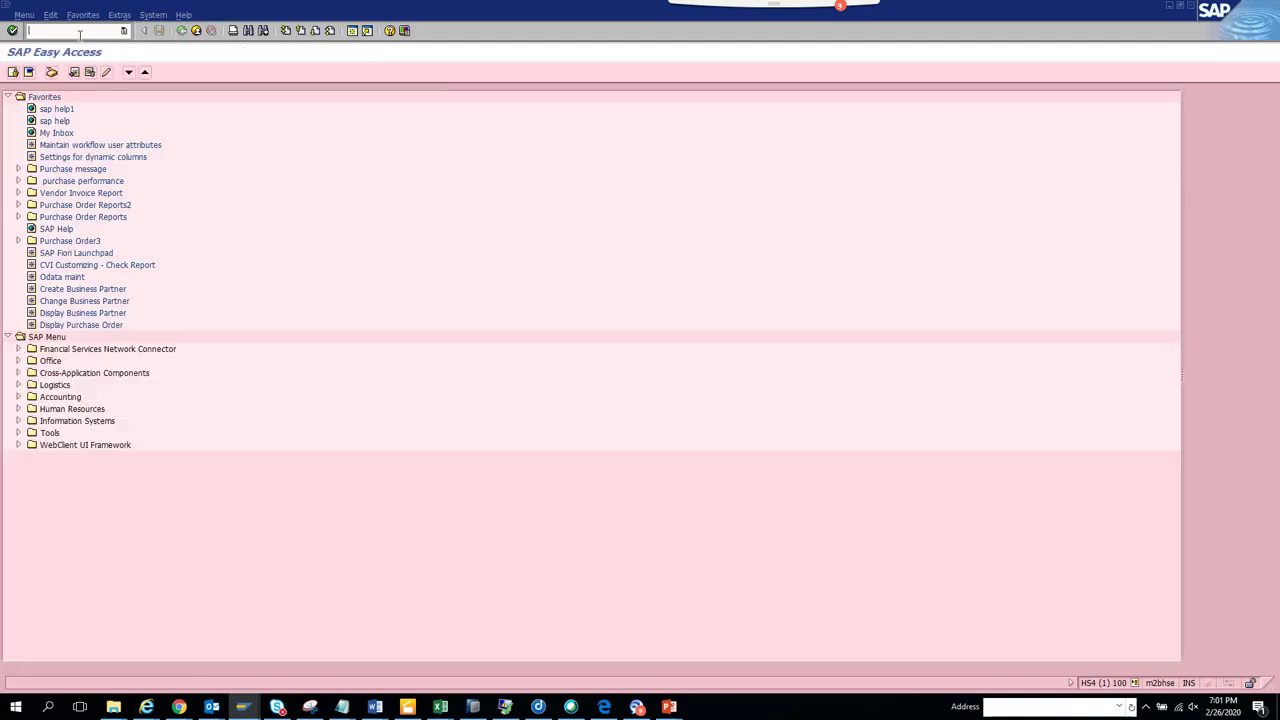
Open the My Objects list for editing, display the saved purchase order from it, and close both again
{"action": "left_click", "coordinate": [155, 15]}
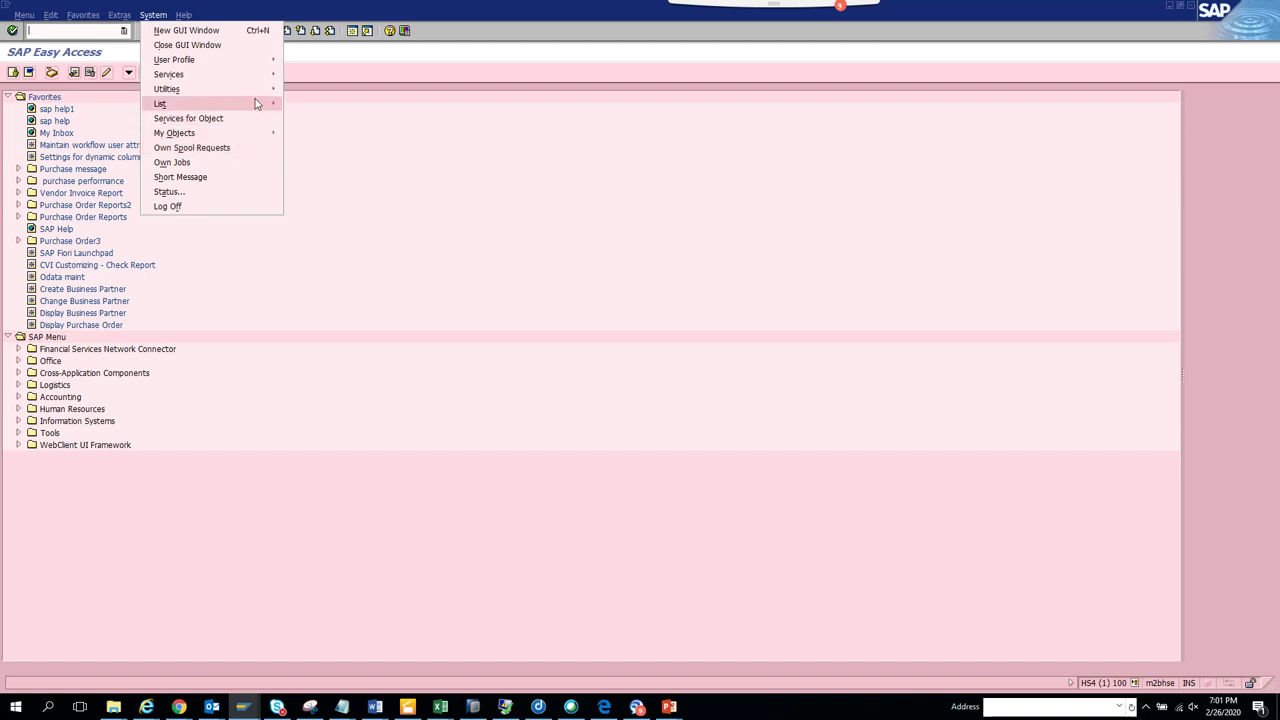
{"action": "mouse_move", "coordinate": [255, 104]}
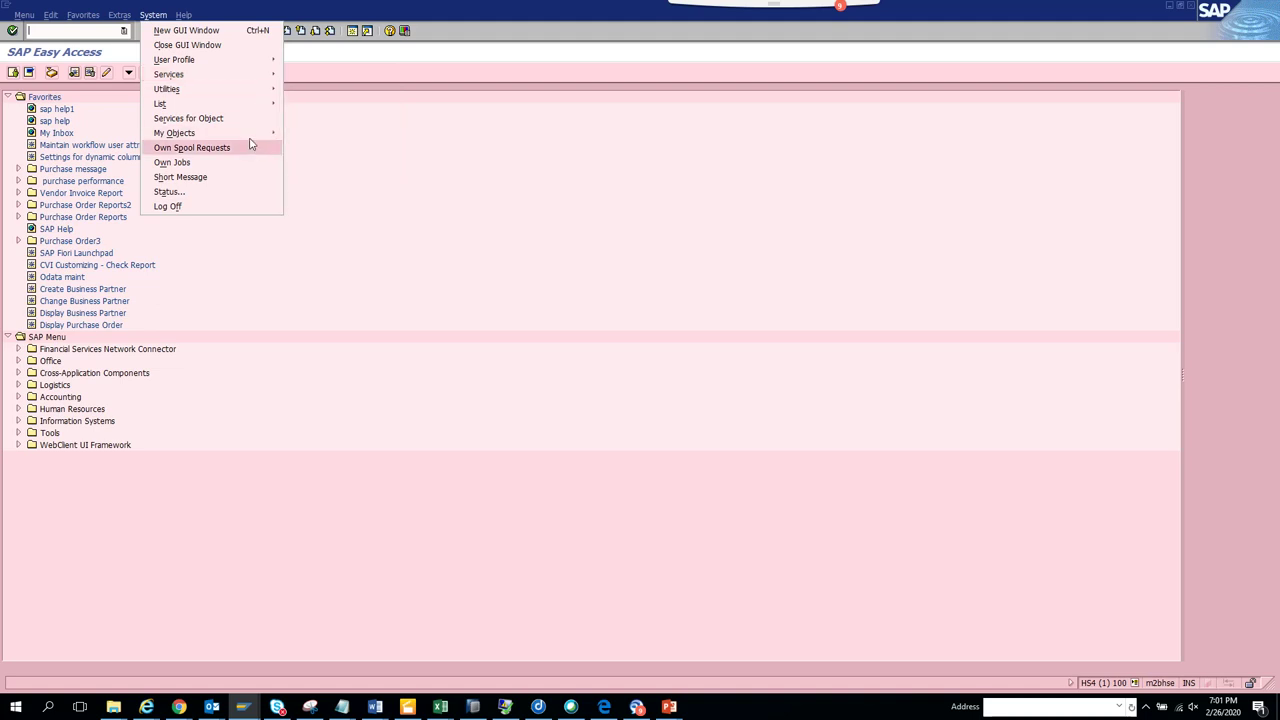
{"action": "mouse_move", "coordinate": [266, 135]}
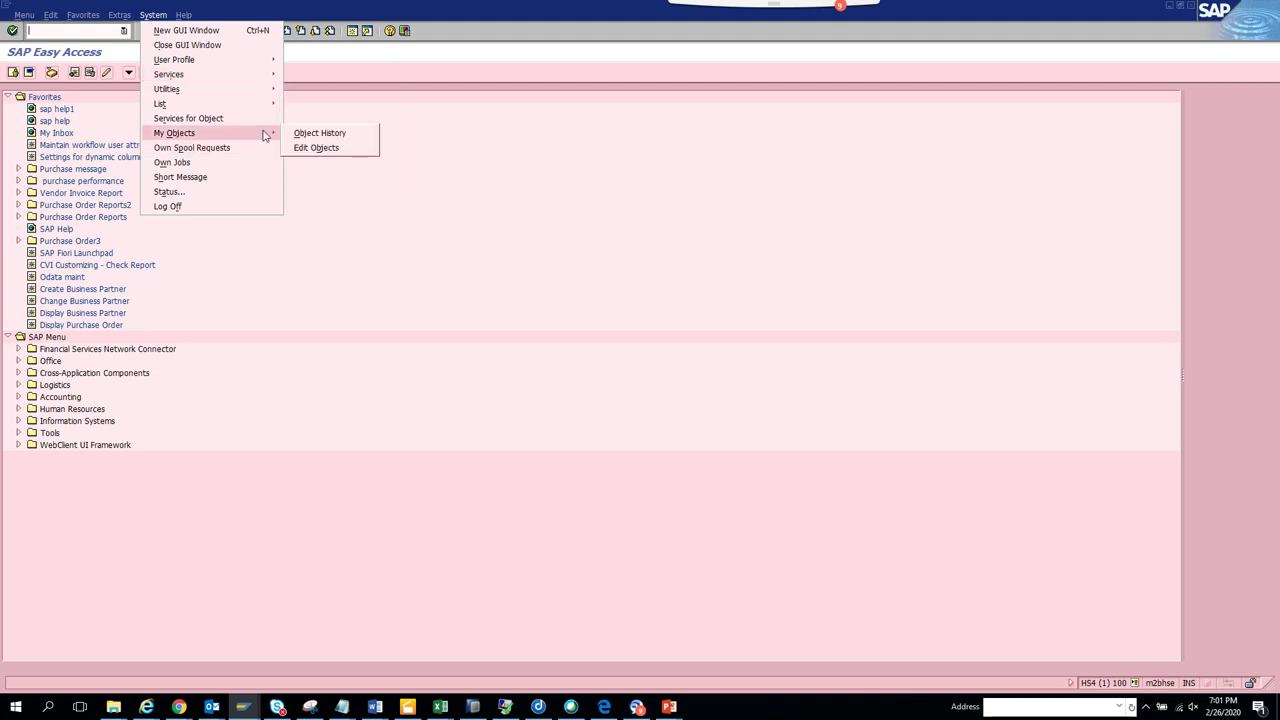
{"action": "left_click", "coordinate": [316, 148]}
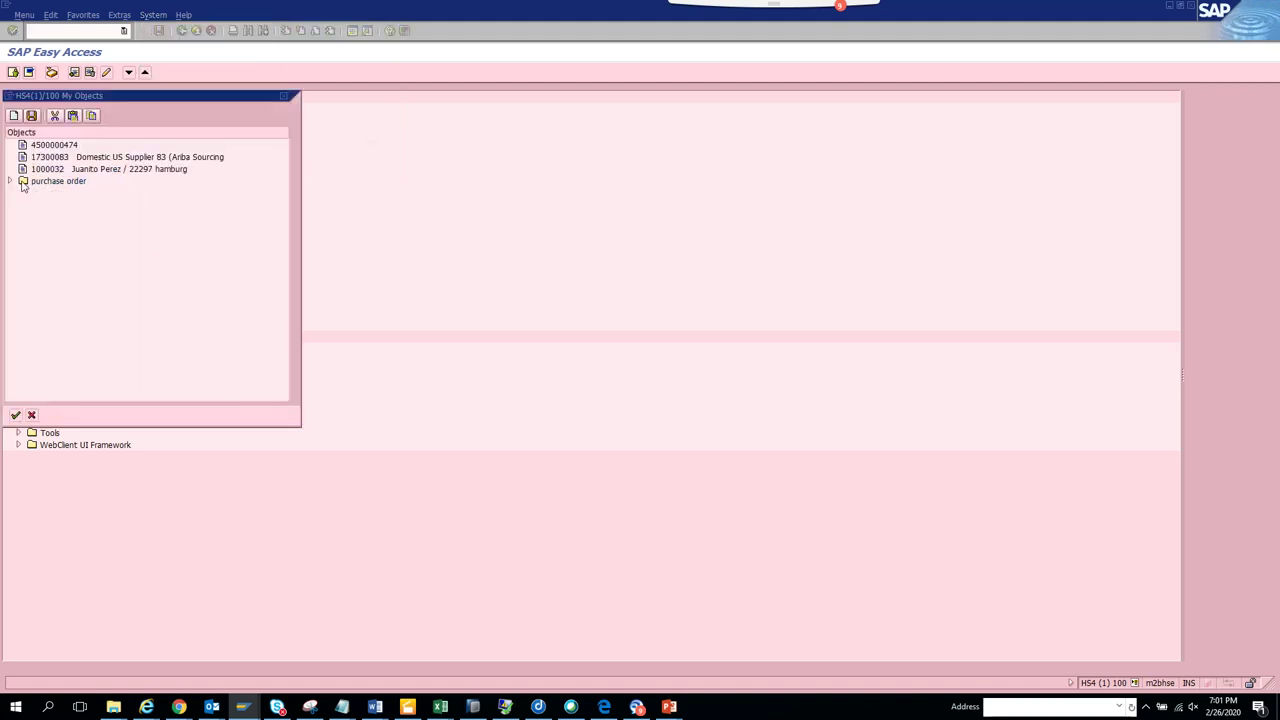
{"action": "left_click", "coordinate": [70, 148]}
{"action": "double_click", "coordinate": [70, 148]}
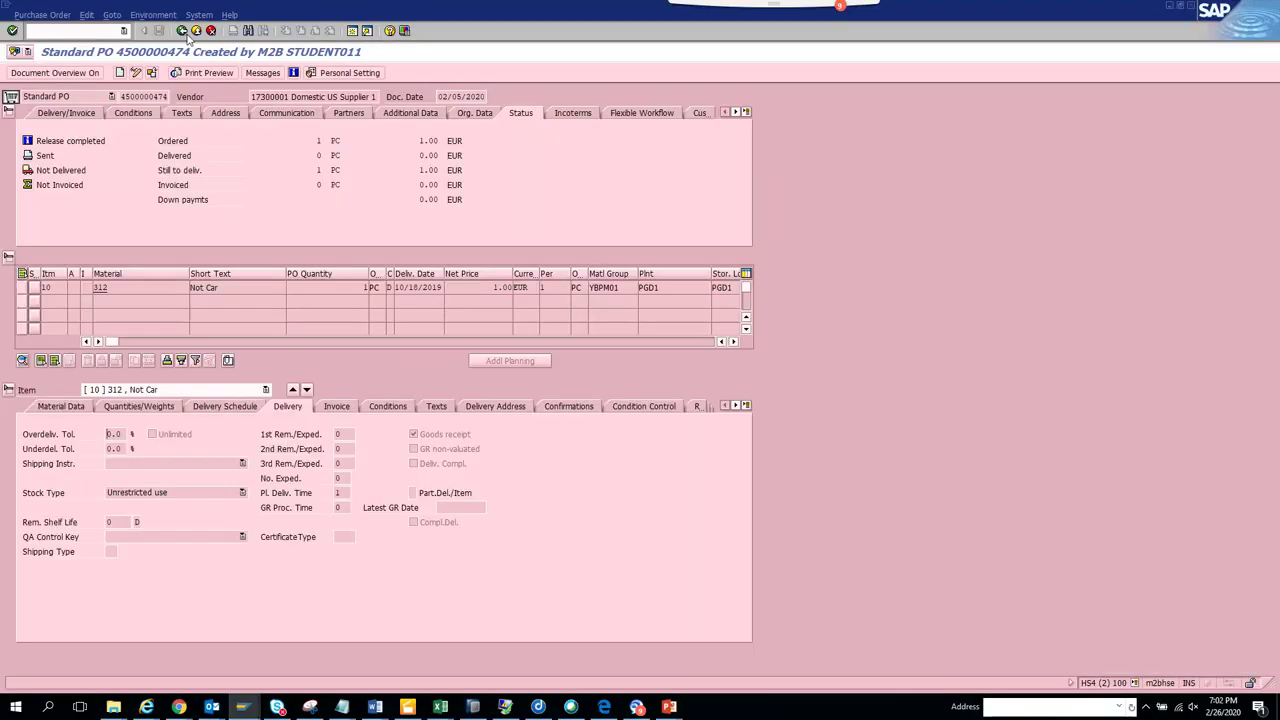
{"action": "left_click", "coordinate": [182, 31]}
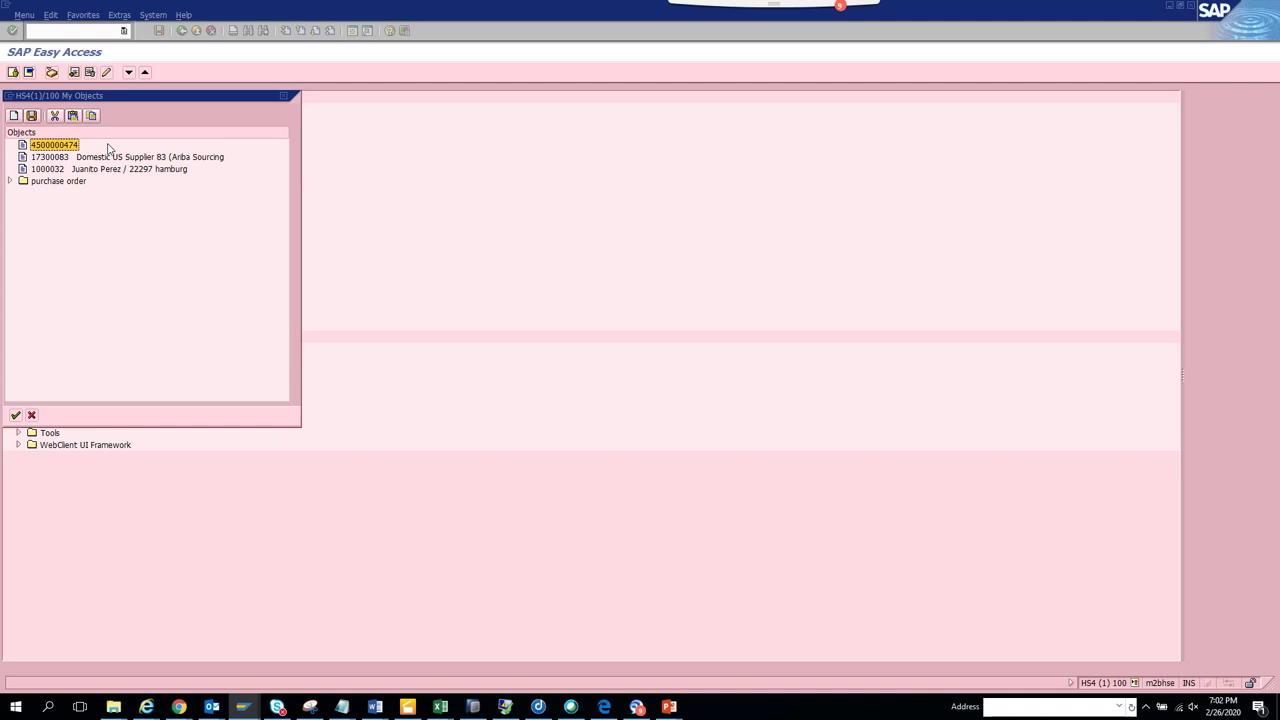
{"action": "left_click", "coordinate": [284, 95]}
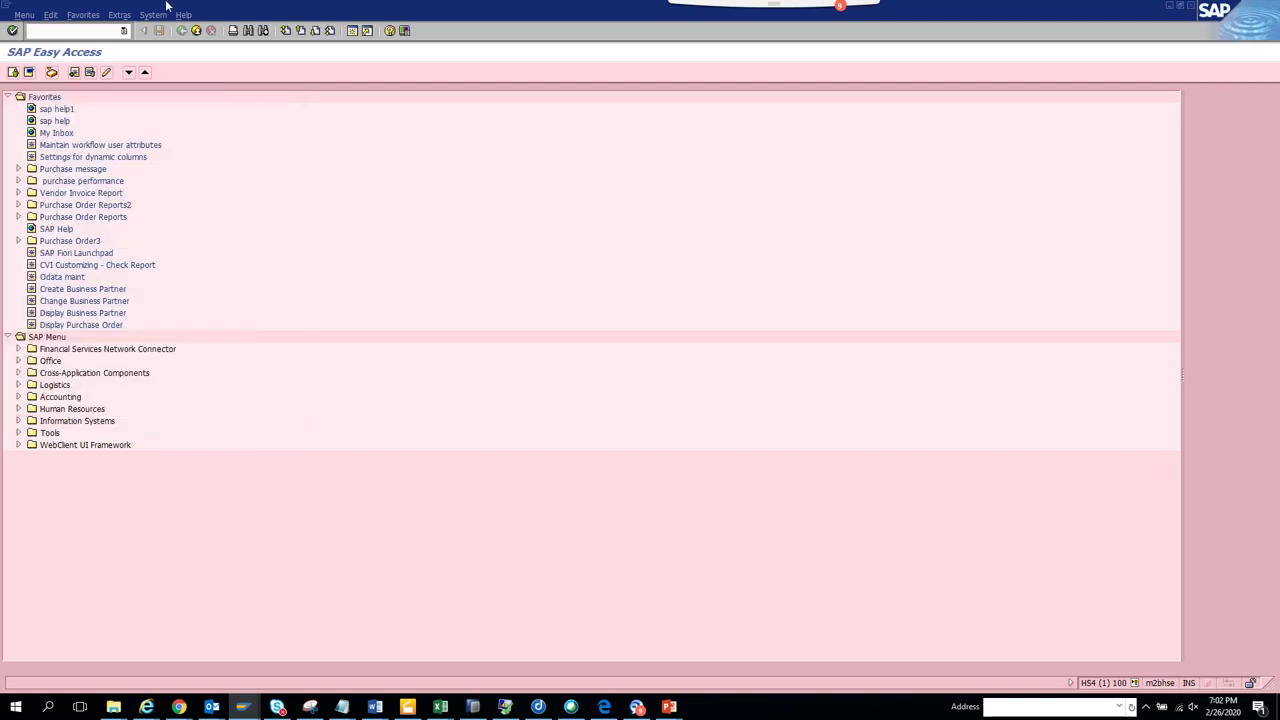
Change the SAP Easy Access settings to display technical names for the menu and favorites entries
{"action": "left_click", "coordinate": [122, 15]}
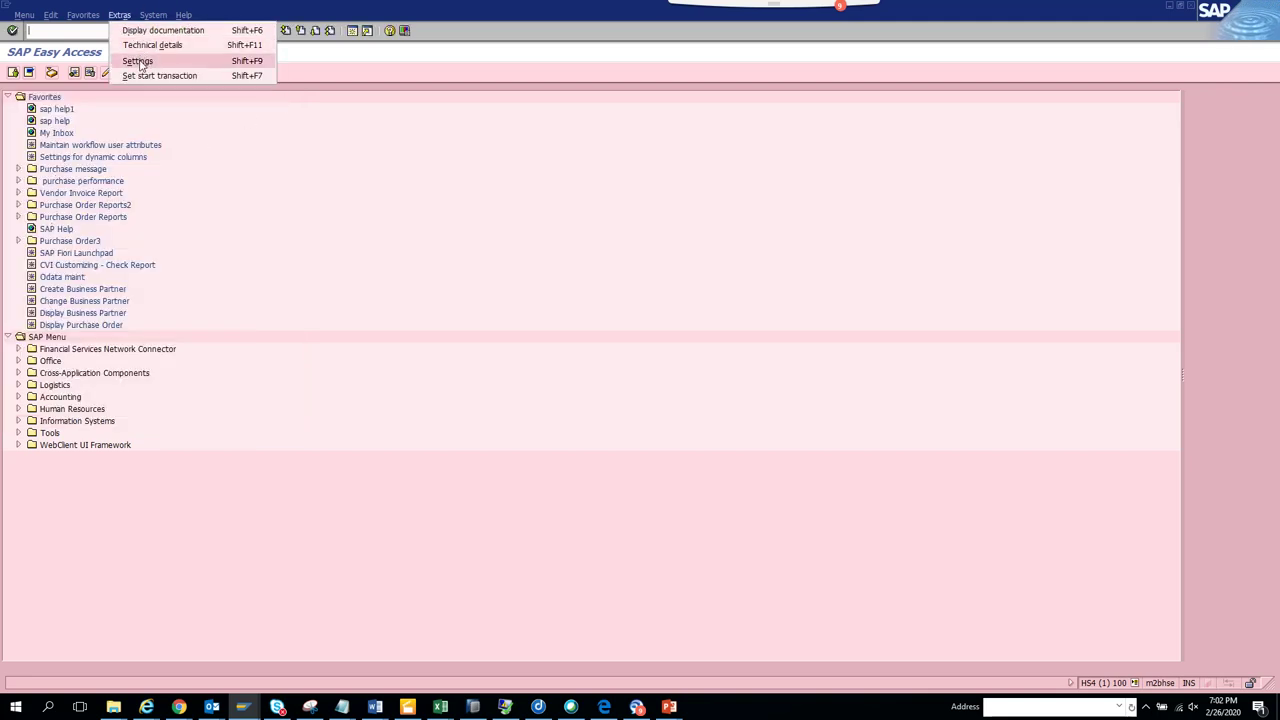
{"action": "left_click", "coordinate": [150, 58]}
{"action": "left_click", "coordinate": [57, 206]}
{"action": "left_click", "coordinate": [15, 224]}
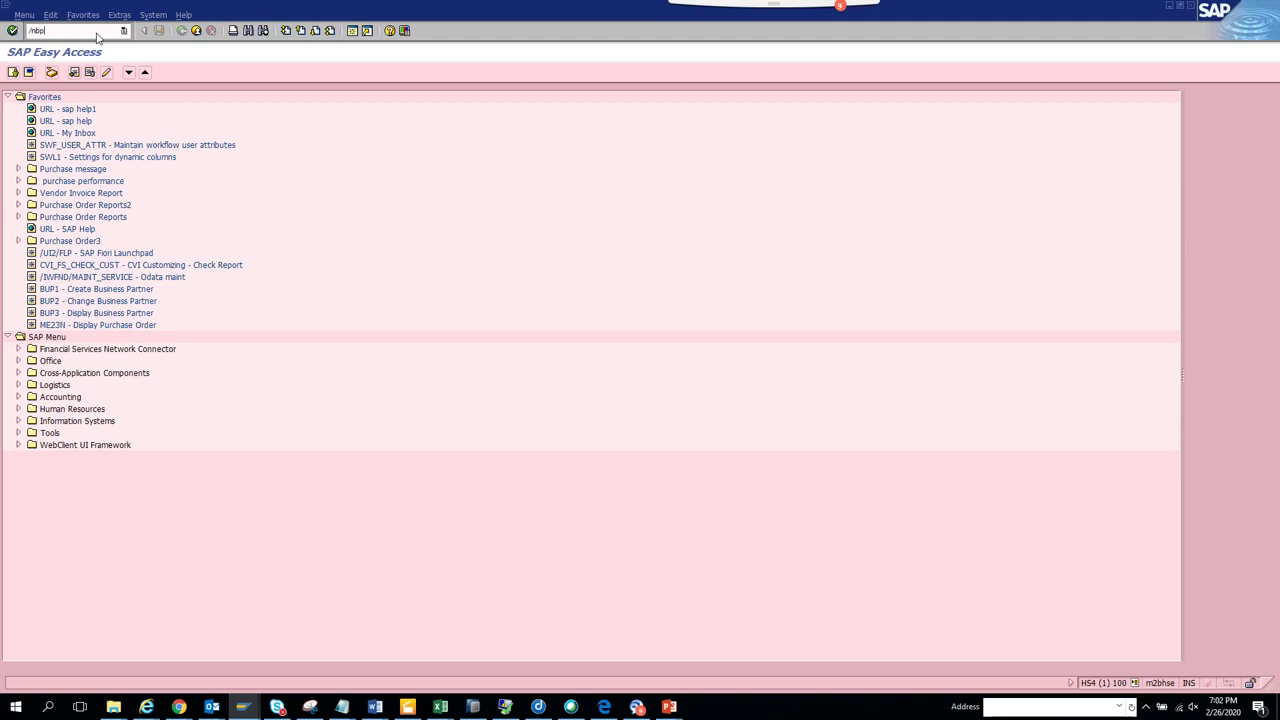
Run transaction /nbp, search for business partners by vendor number without a supplier restriction, and display Fournisseur 01
{"action": "key", "text": "Return"}
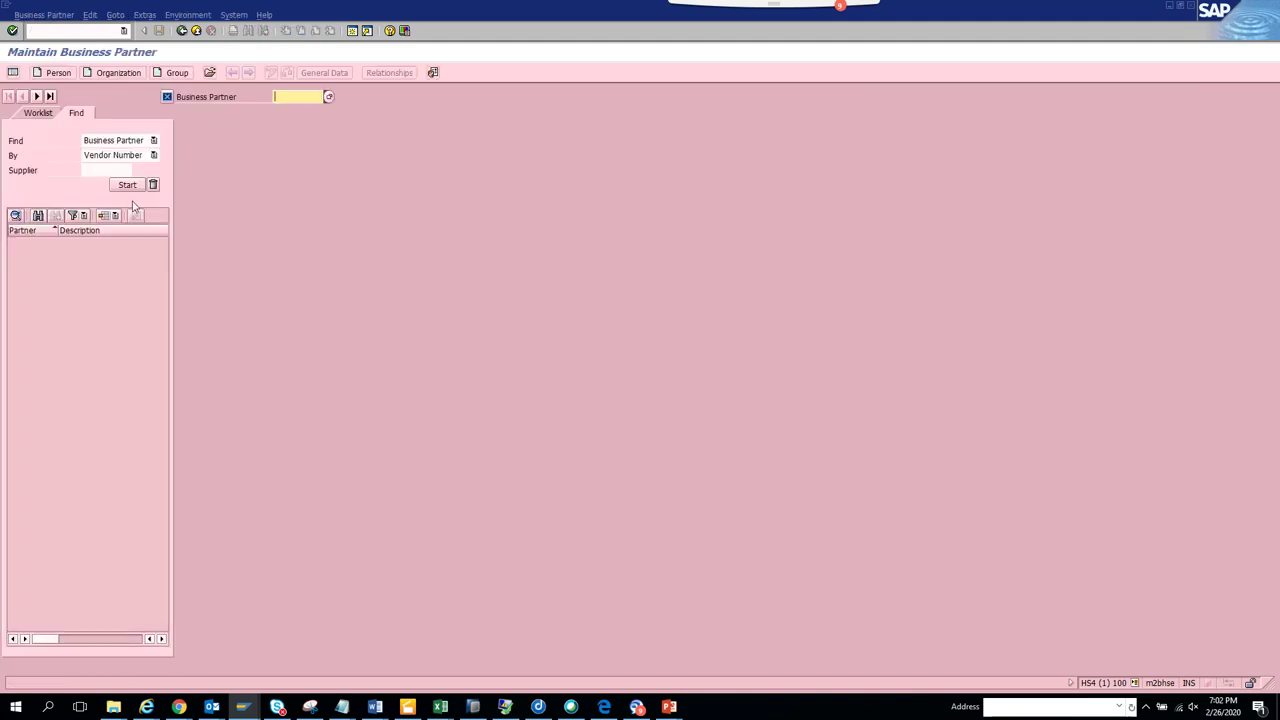
{"action": "left_click", "coordinate": [127, 184]}
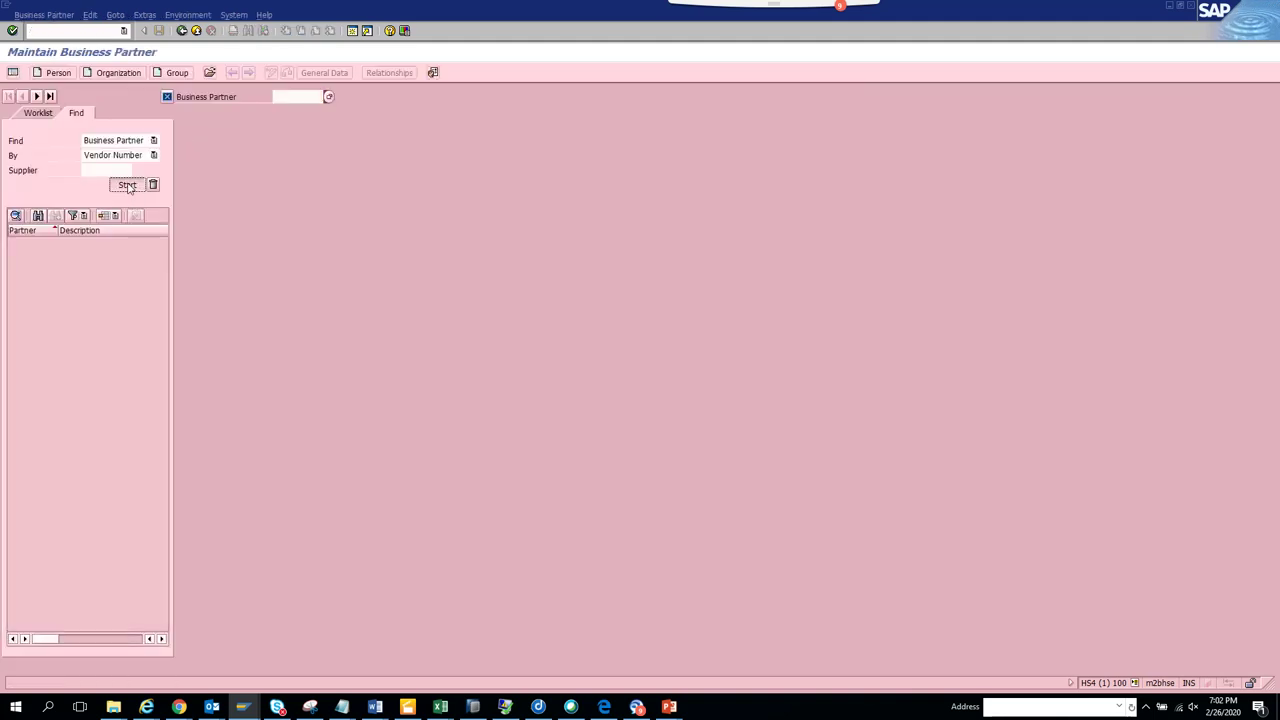
{"action": "left_click", "coordinate": [107, 307]}
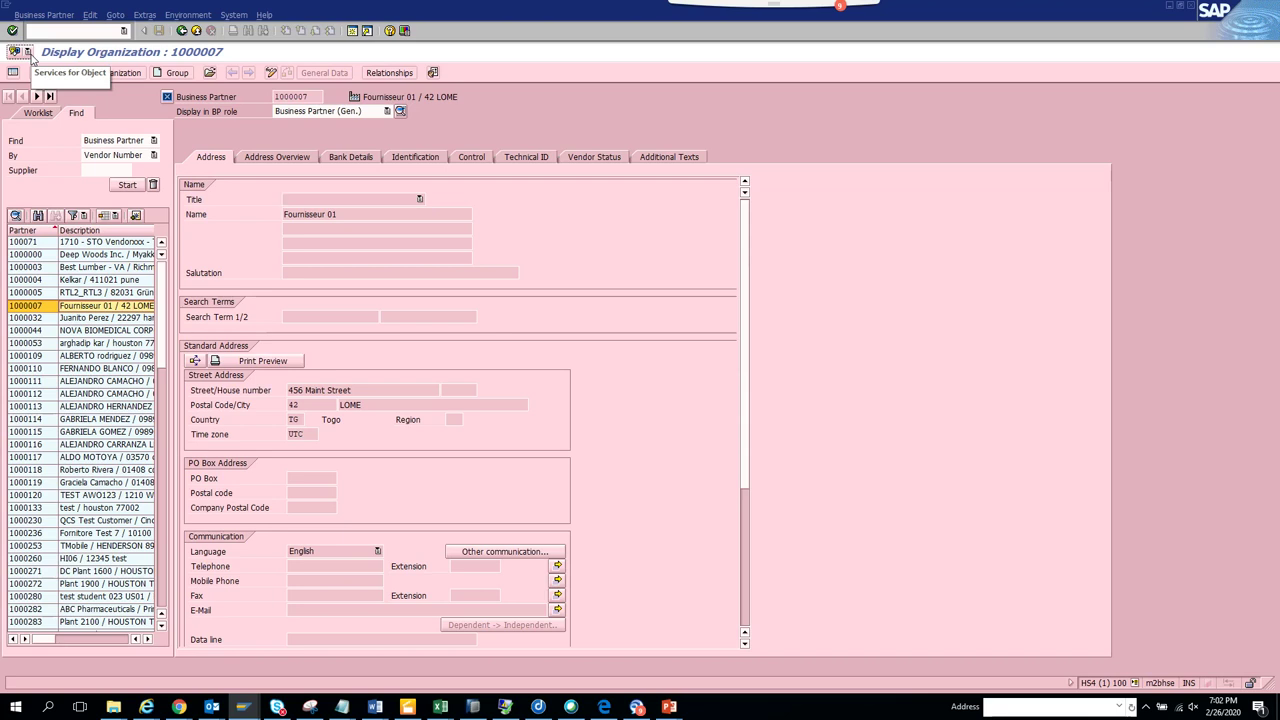
Add business partner Fournisseur 01 to My Objects through the object services and return to SAP Easy Access
{"action": "left_click", "coordinate": [15, 51]}
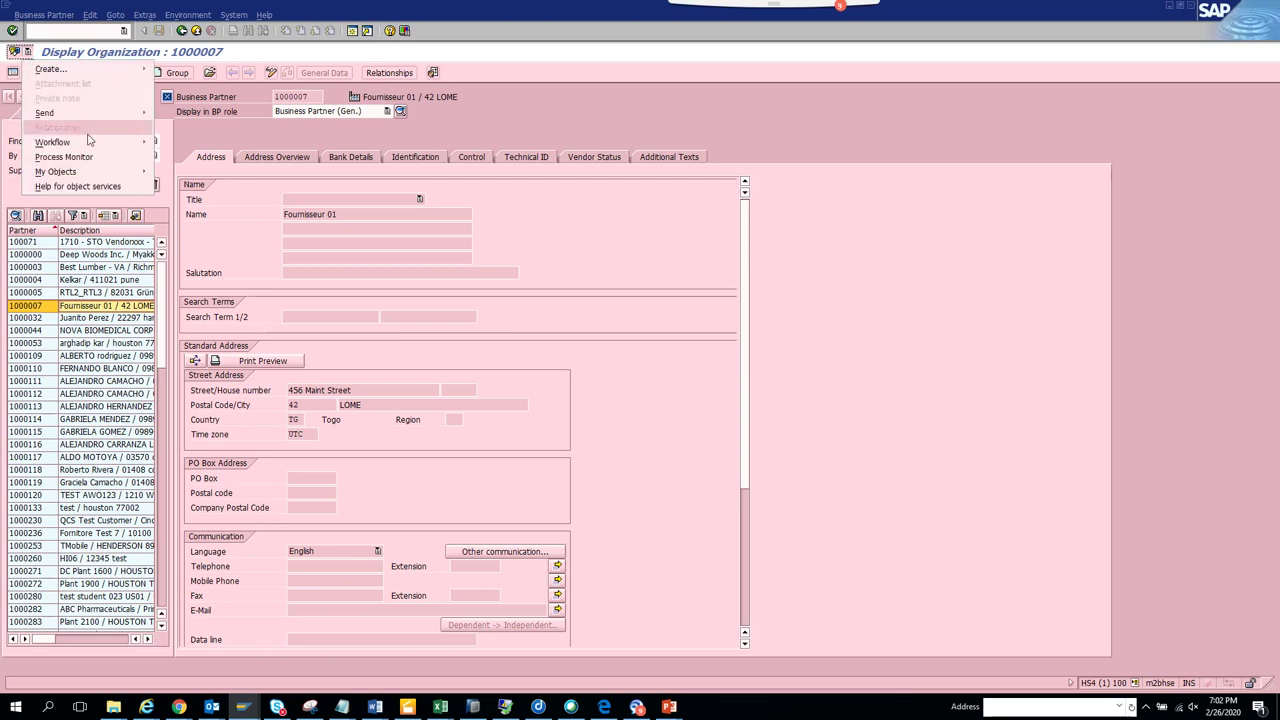
{"action": "mouse_move", "coordinate": [116, 175]}
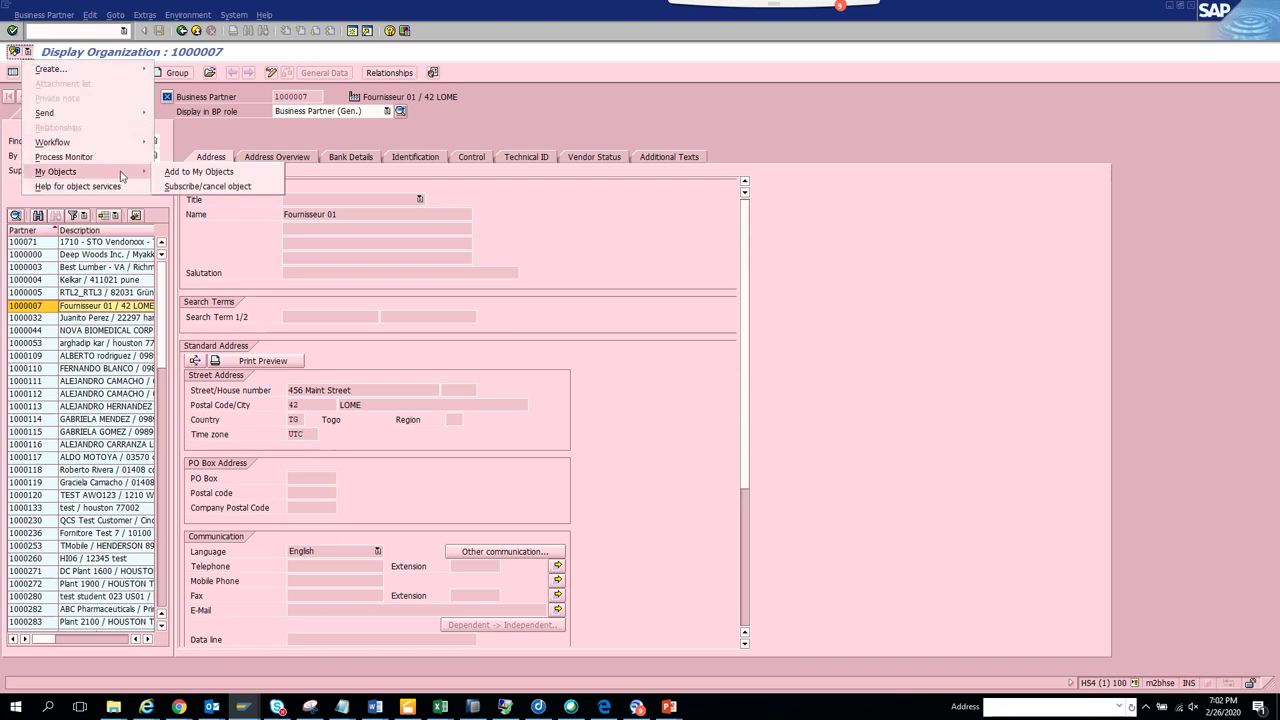
{"action": "left_click", "coordinate": [182, 176]}
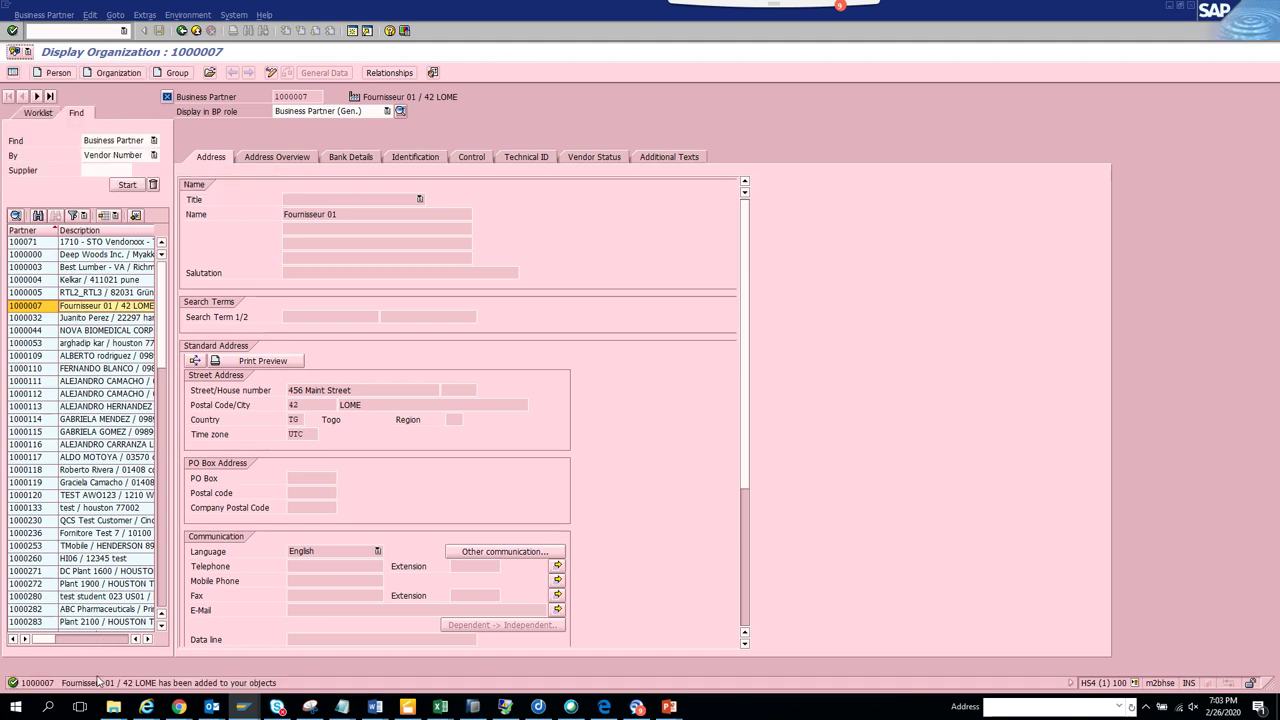
{"action": "left_click", "coordinate": [183, 30]}
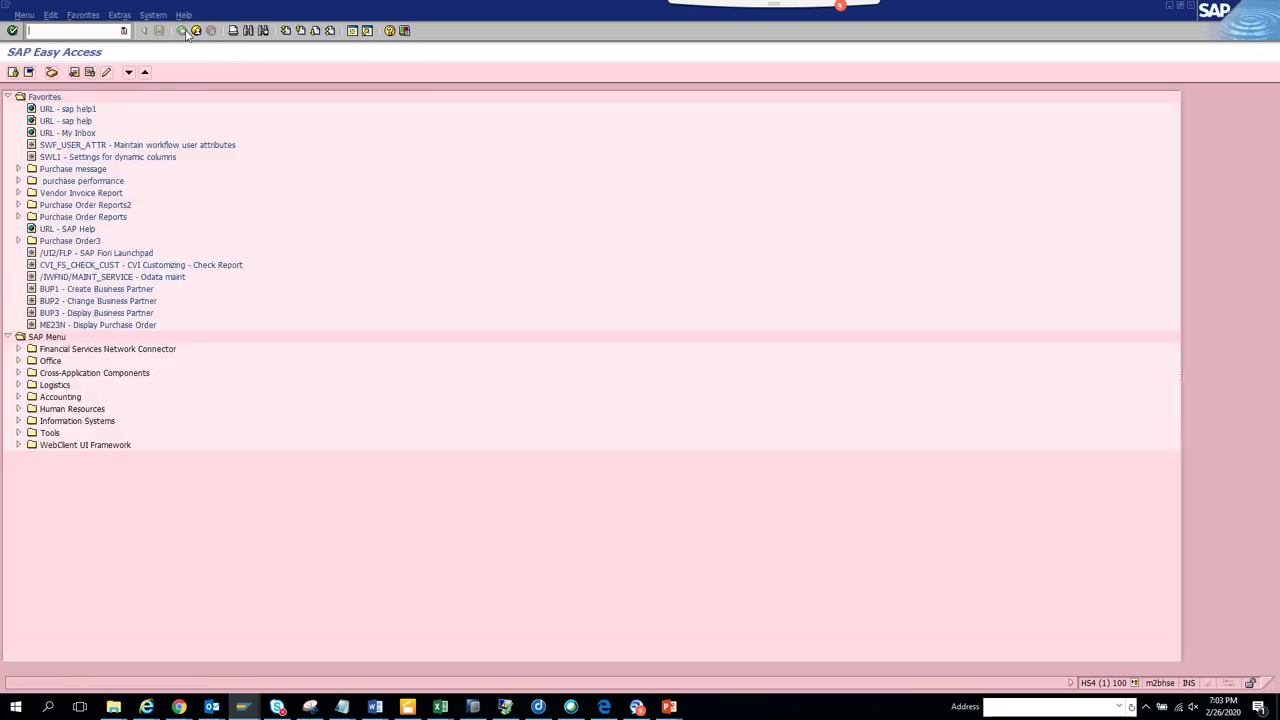
Open the purchase order display transaction and bring up the My Objects list for editing from there
{"action": "left_click", "coordinate": [100, 30]}
{"action": "type", "text": "/"}
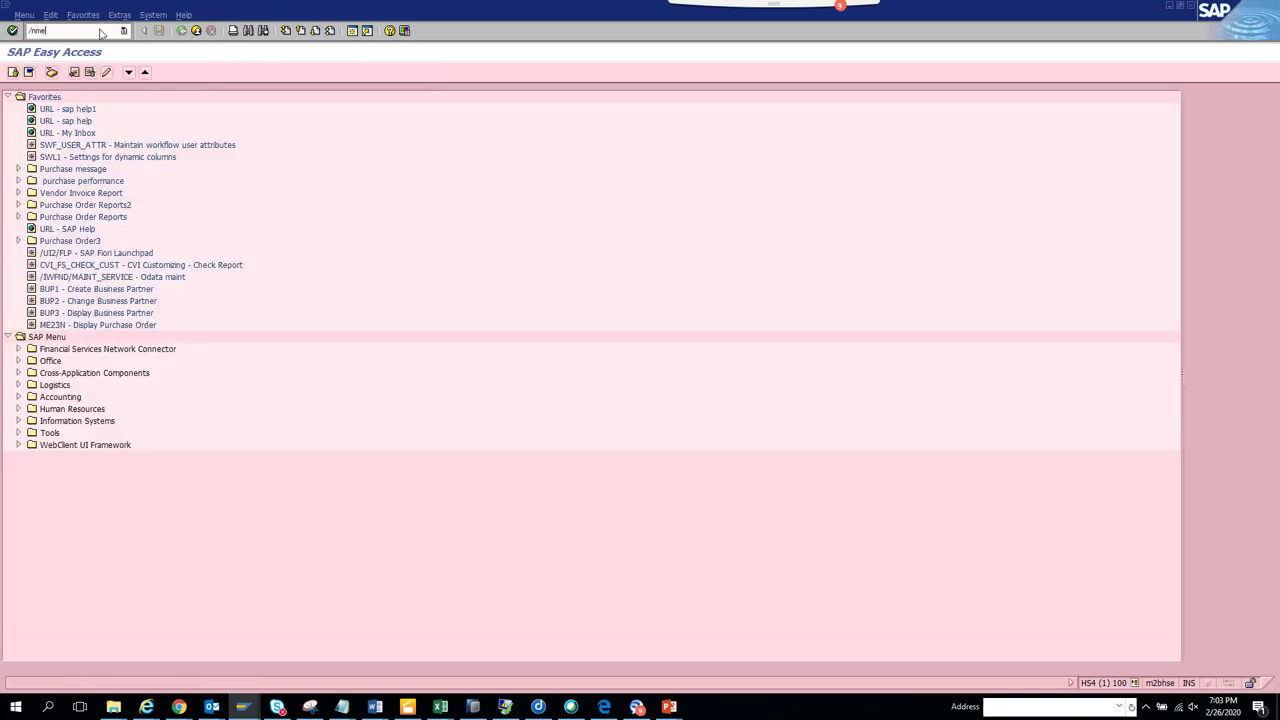
{"action": "key", "text": "Return"}
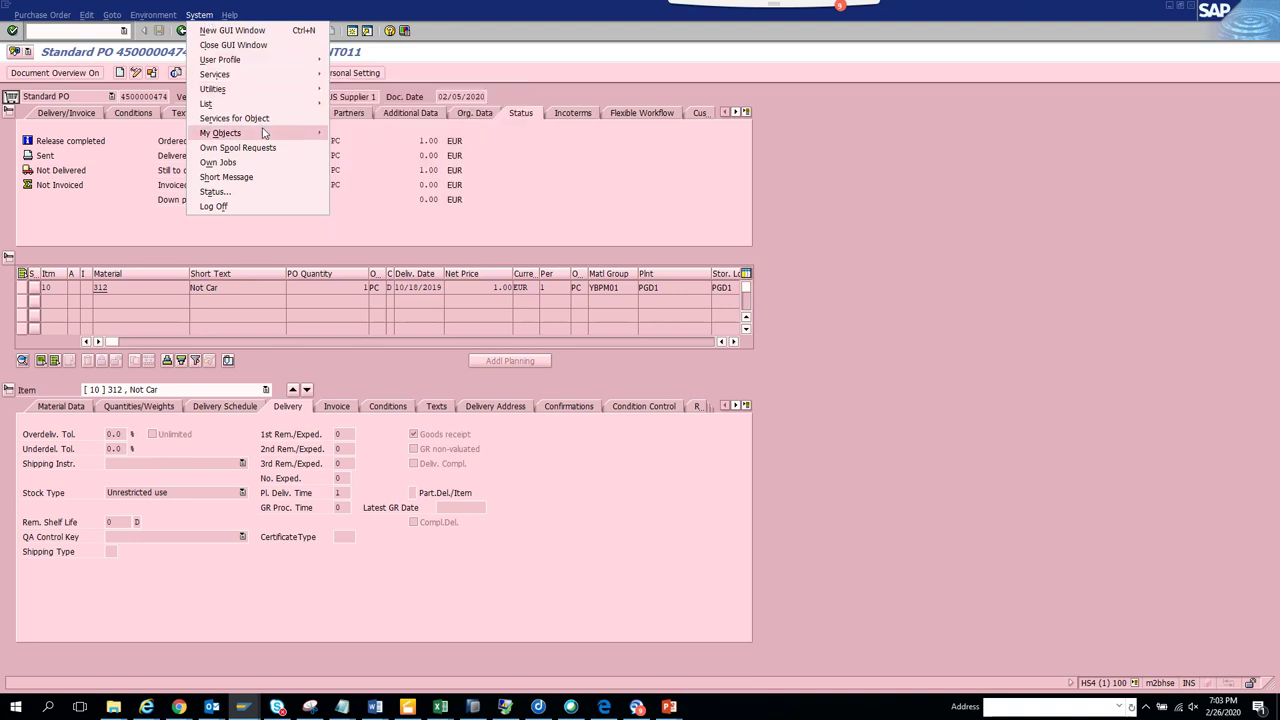
{"action": "mouse_move", "coordinate": [264, 134]}
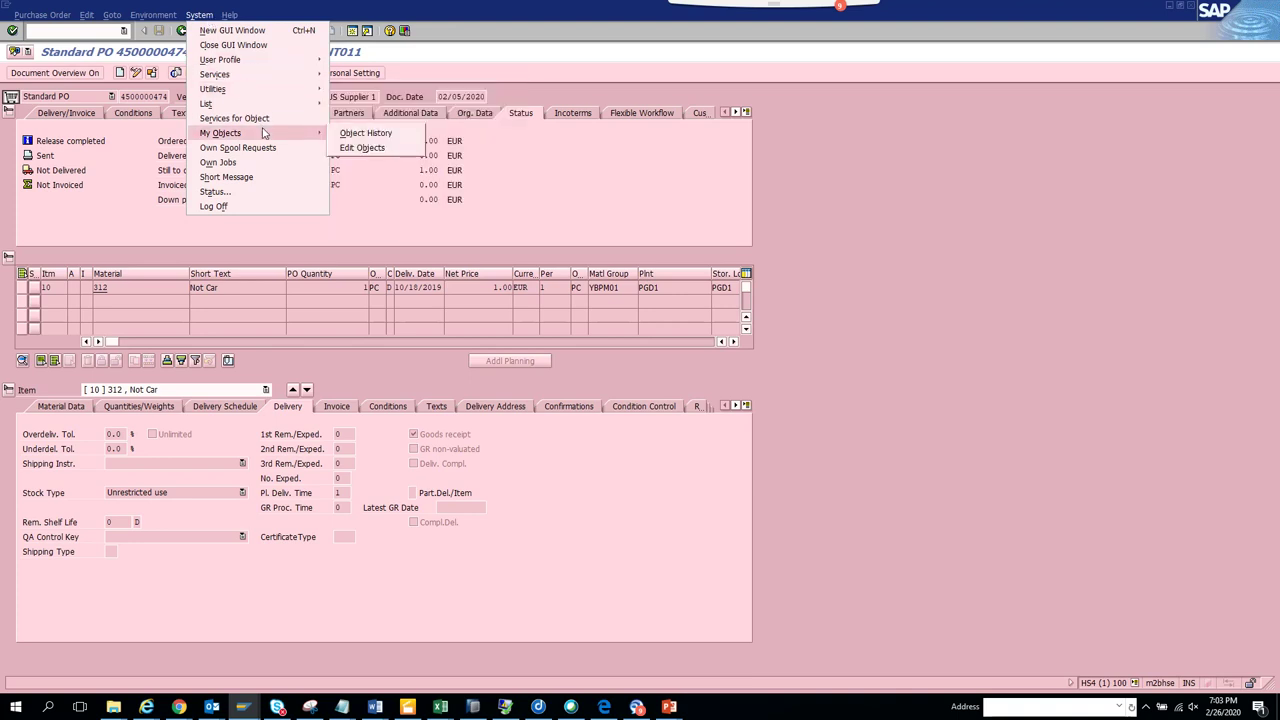
{"action": "left_click", "coordinate": [357, 146]}
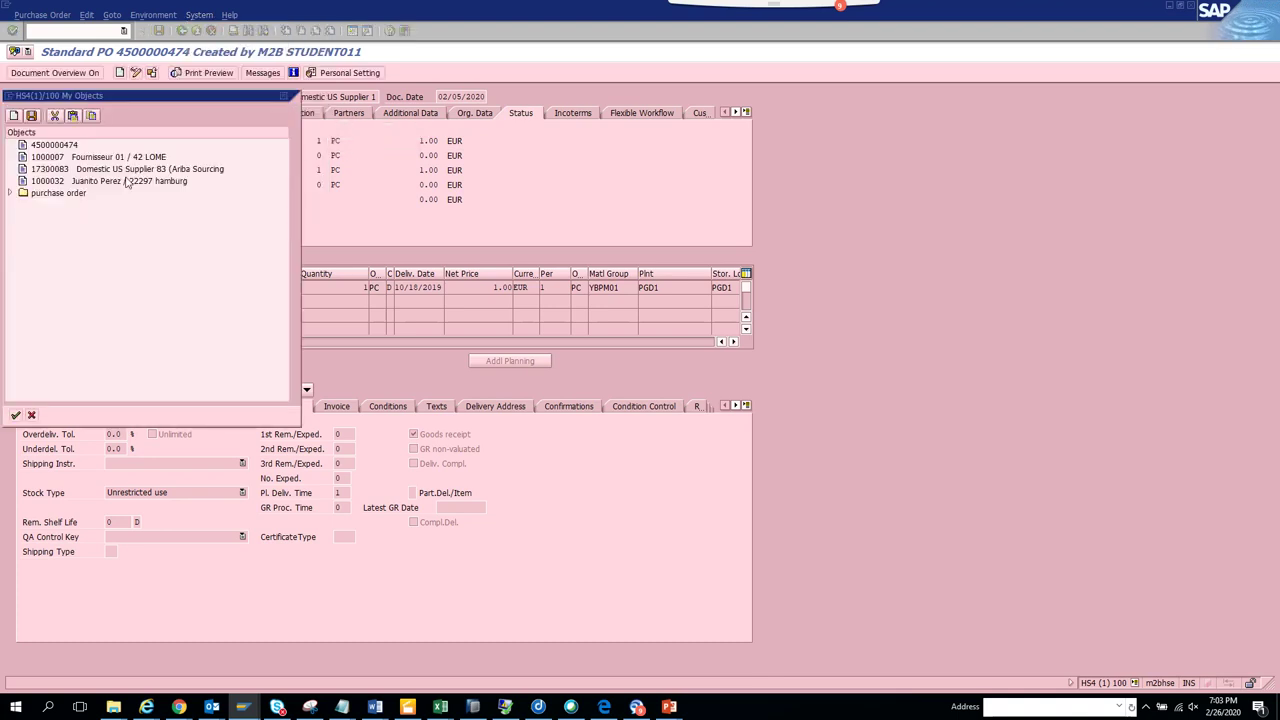
Display business partner Fournisseur 01 from the My Objects list, close the list, and return to SAP Easy Access
{"action": "left_click", "coordinate": [99, 158]}
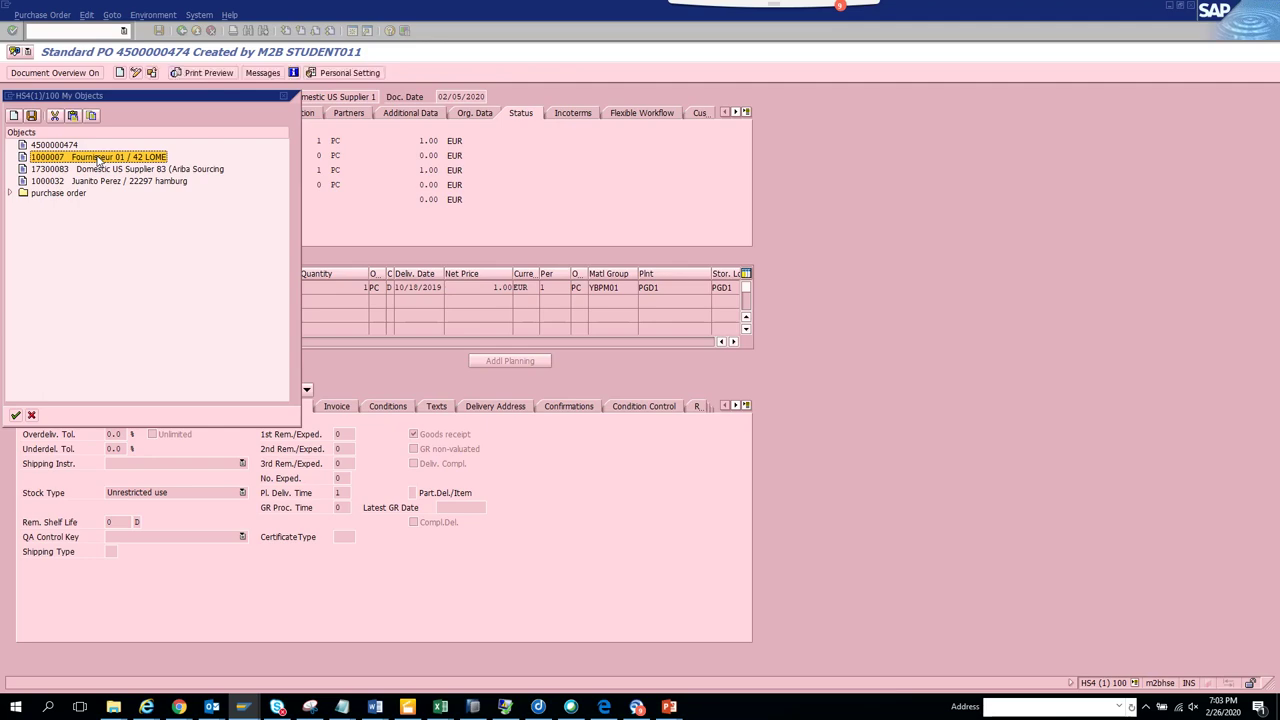
{"action": "double_click", "coordinate": [99, 158]}
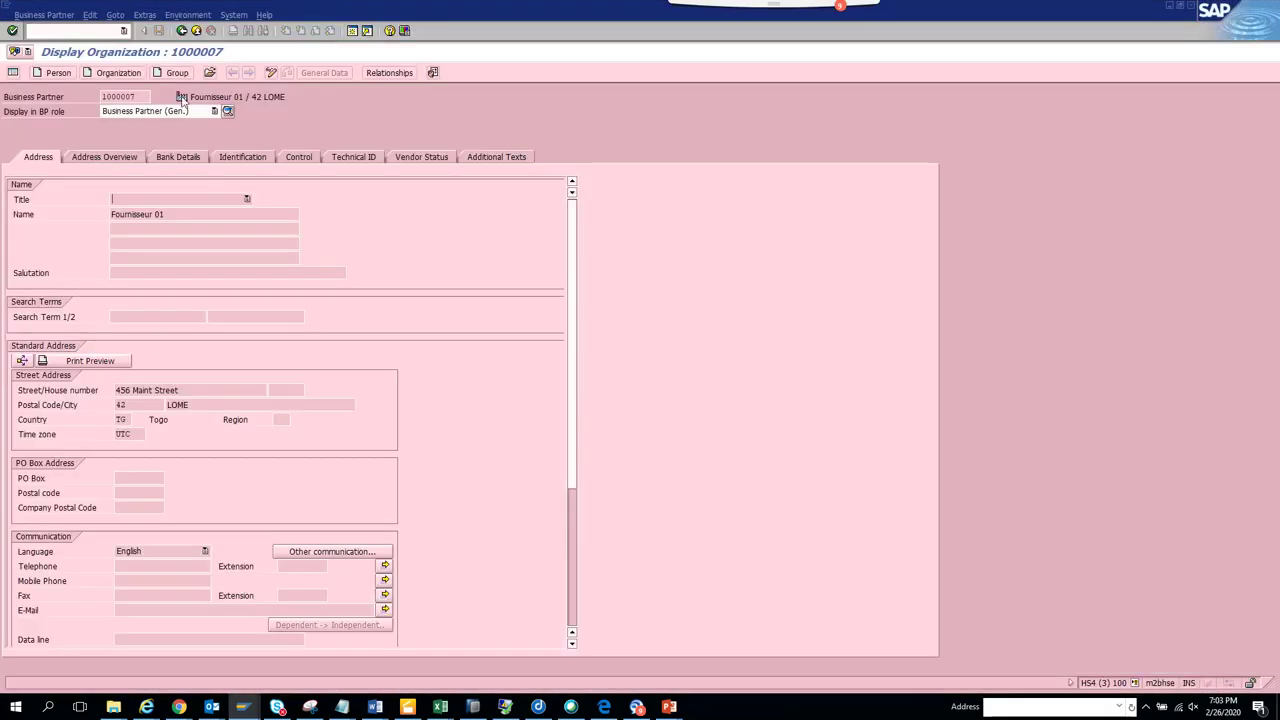
{"action": "left_click", "coordinate": [181, 31]}
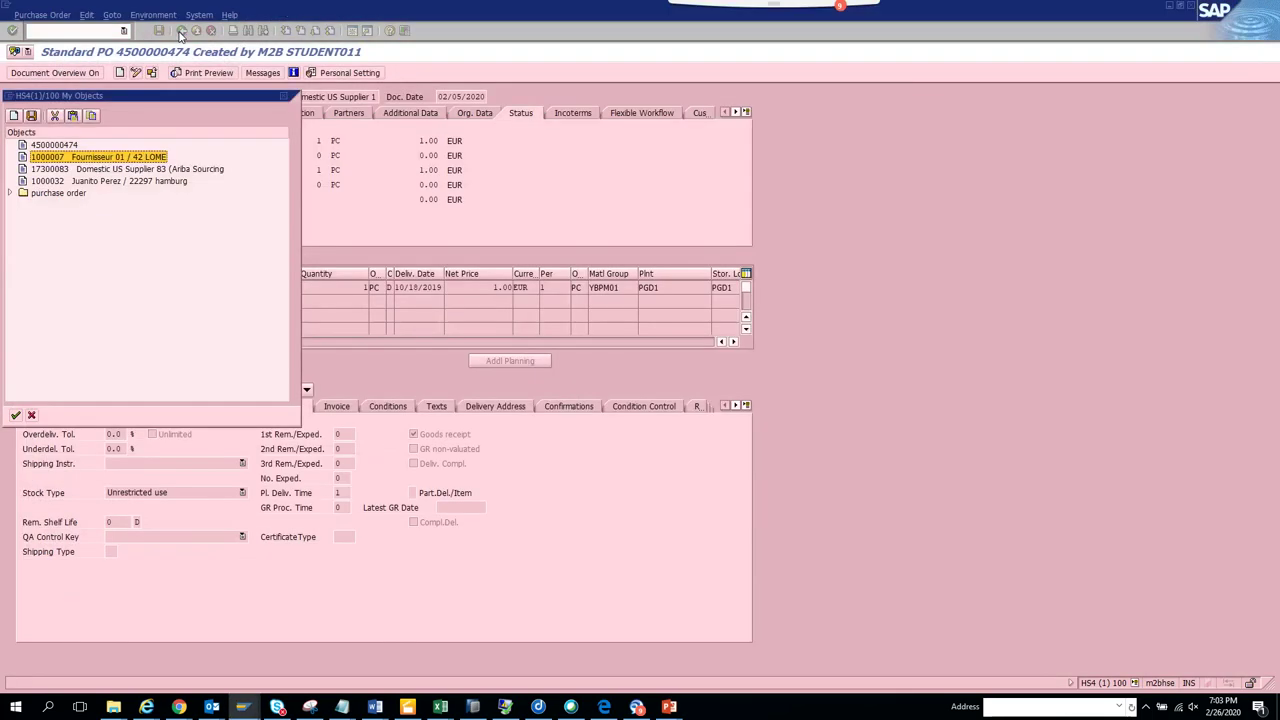
{"action": "left_click", "coordinate": [283, 97]}
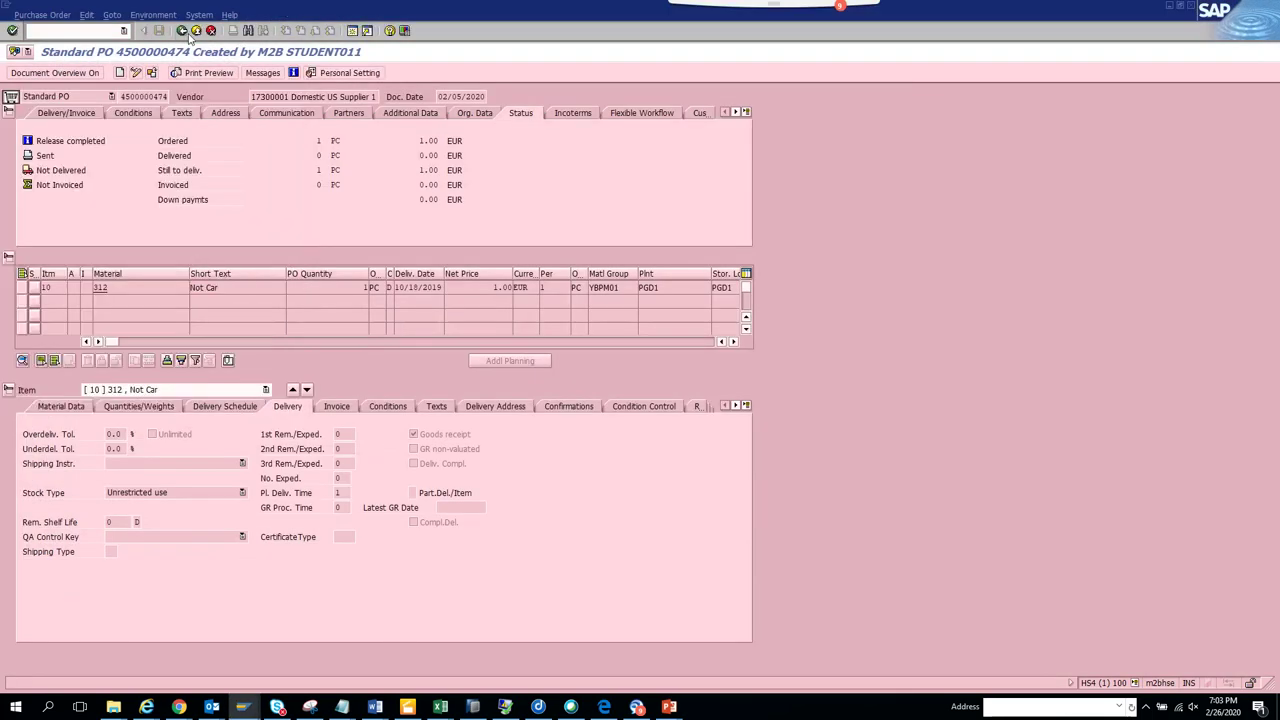
{"action": "left_click", "coordinate": [185, 32]}
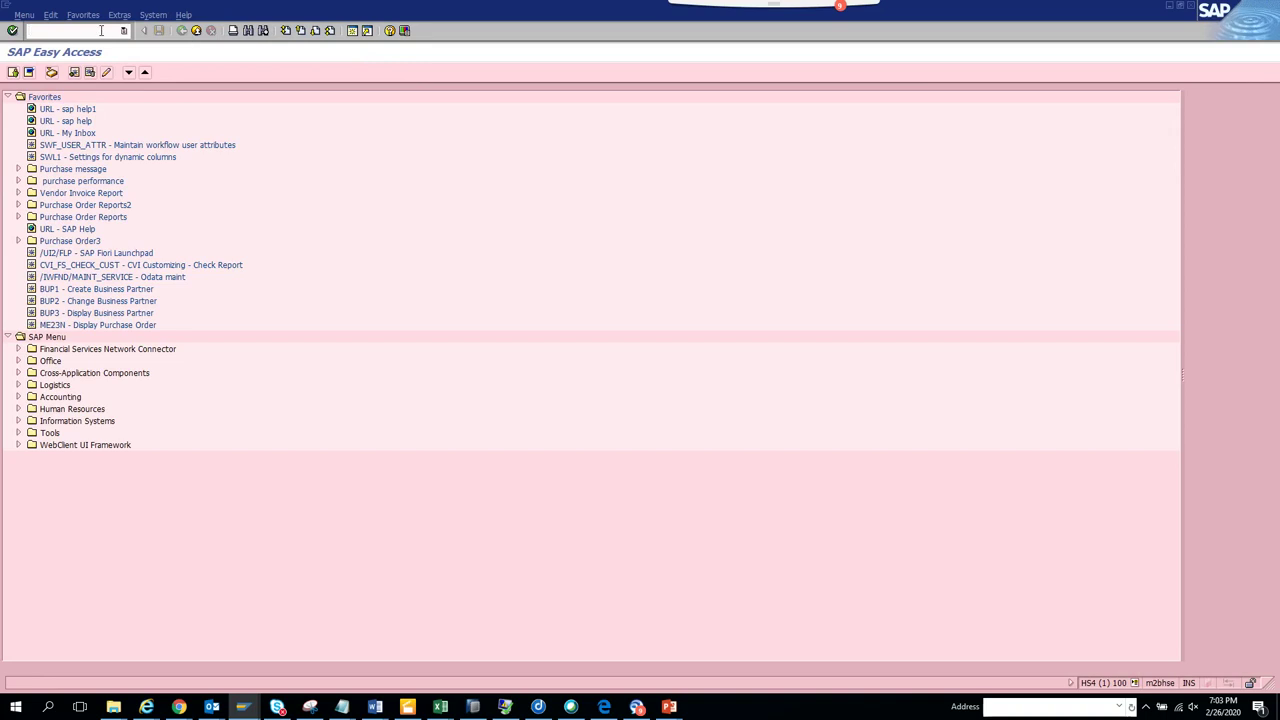
Open transaction VA03, followed by the Display HR Master Data transaction
{"action": "type", "text": "va03"}
{"action": "key", "text": "Return"}
{"action": "left_click", "coordinate": [73, 31]}
{"action": "type", "text": "p"}
{"action": "key", "text": "Return"}
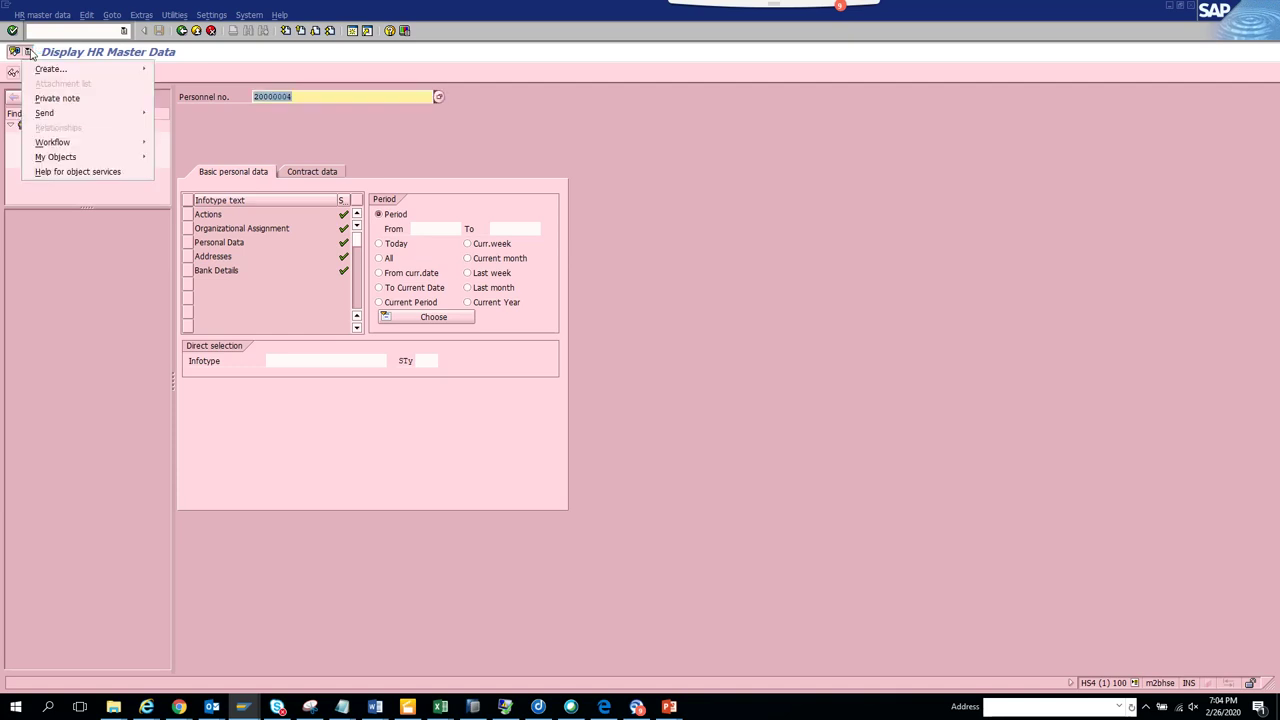
Add the selected employee's HR master data record to My Objects through the object services and return to SAP Easy Access
{"action": "mouse_move", "coordinate": [154, 158]}
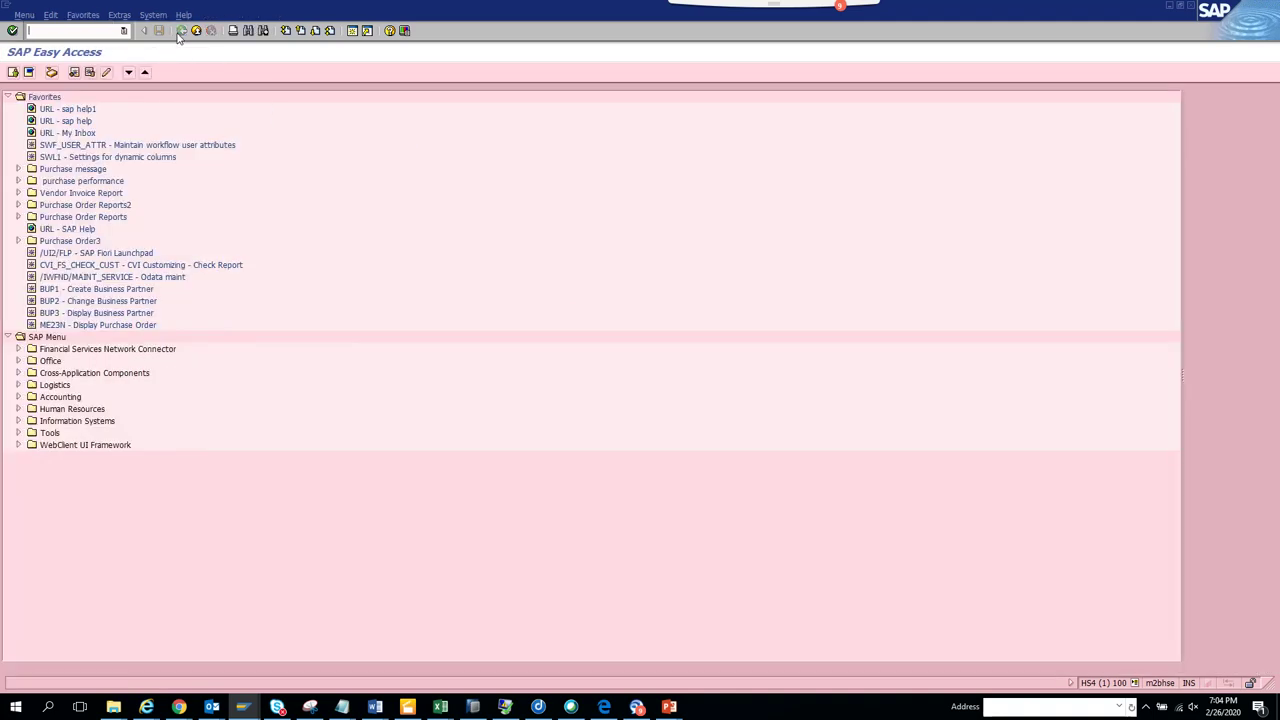
Try to open the object history of My Objects from SAP Easy Access
{"action": "left_click", "coordinate": [152, 15]}
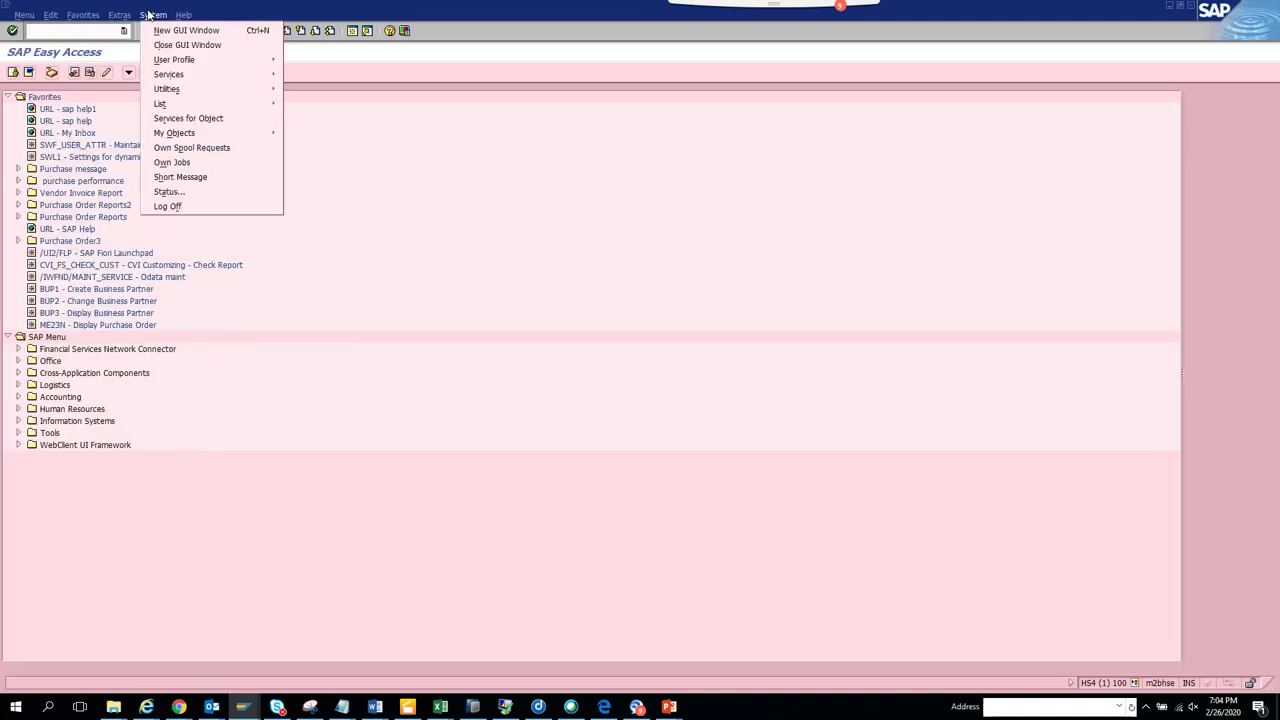
{"action": "mouse_move", "coordinate": [244, 137]}
{"action": "left_click", "coordinate": [314, 133]}
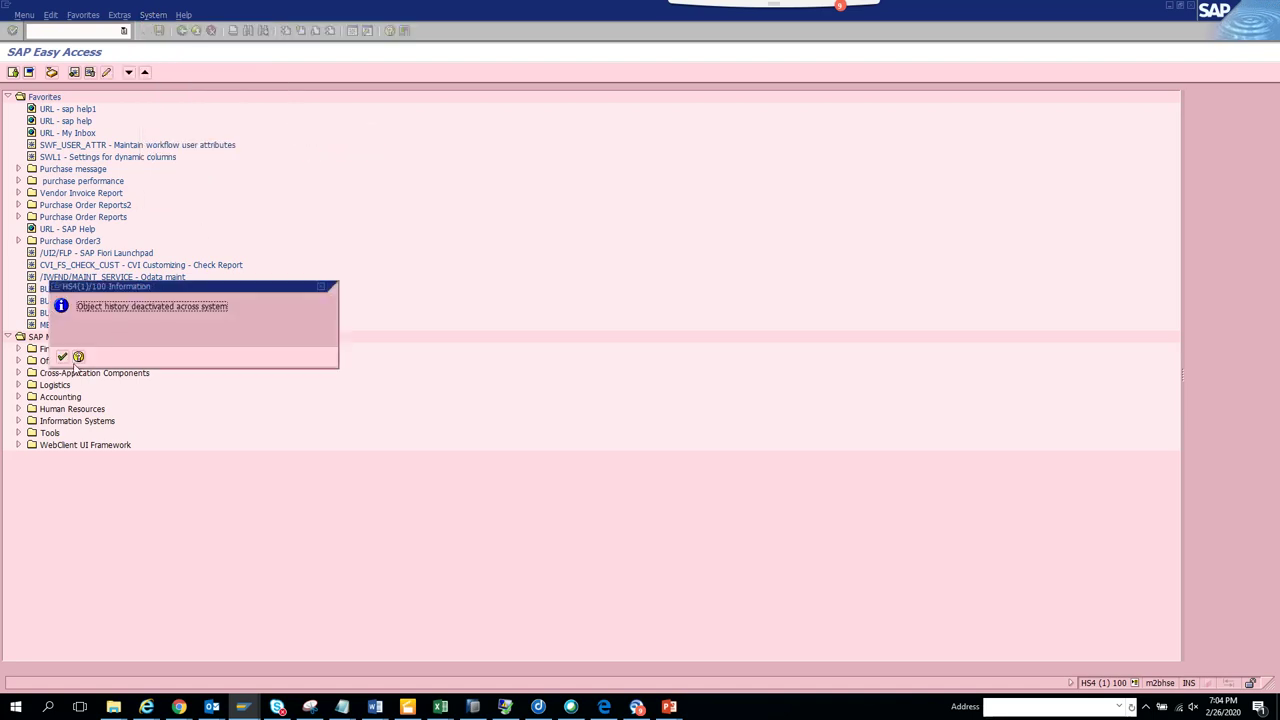
{"action": "left_click", "coordinate": [62, 357]}
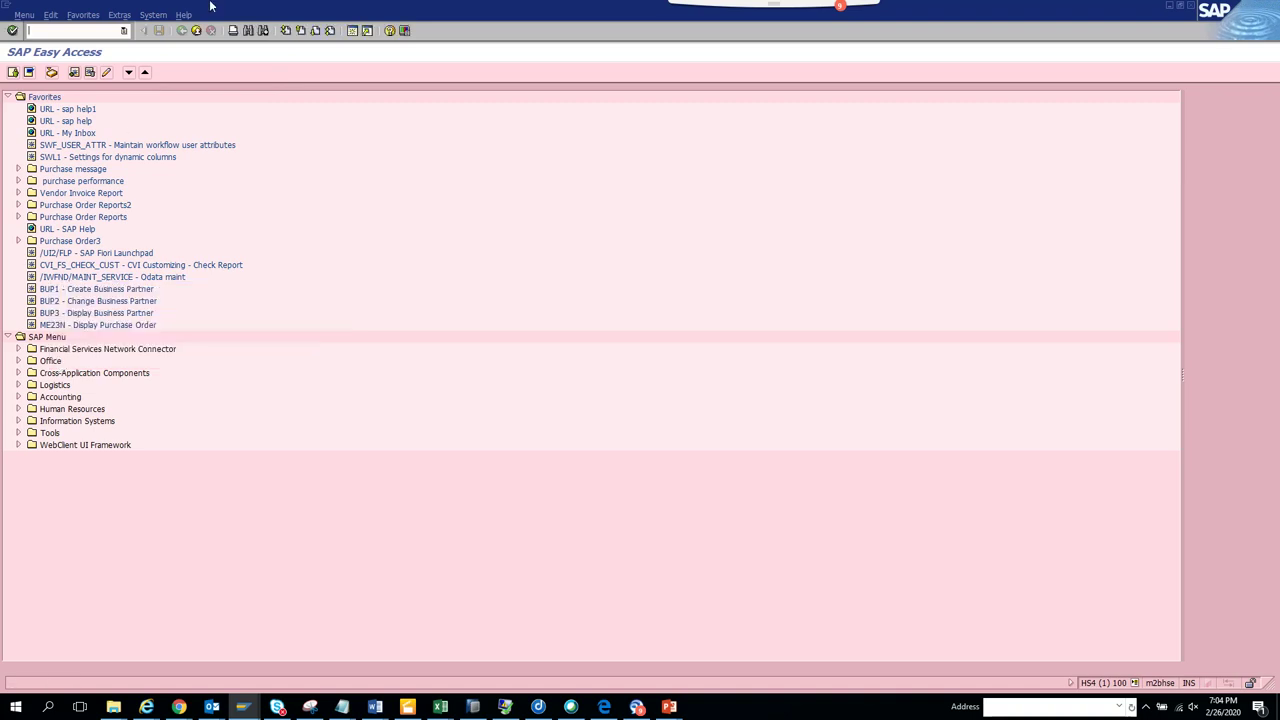
Bring up the My Objects list for editing from SAP Easy Access and open the employee's HR master data record from it
{"action": "left_click", "coordinate": [153, 15]}
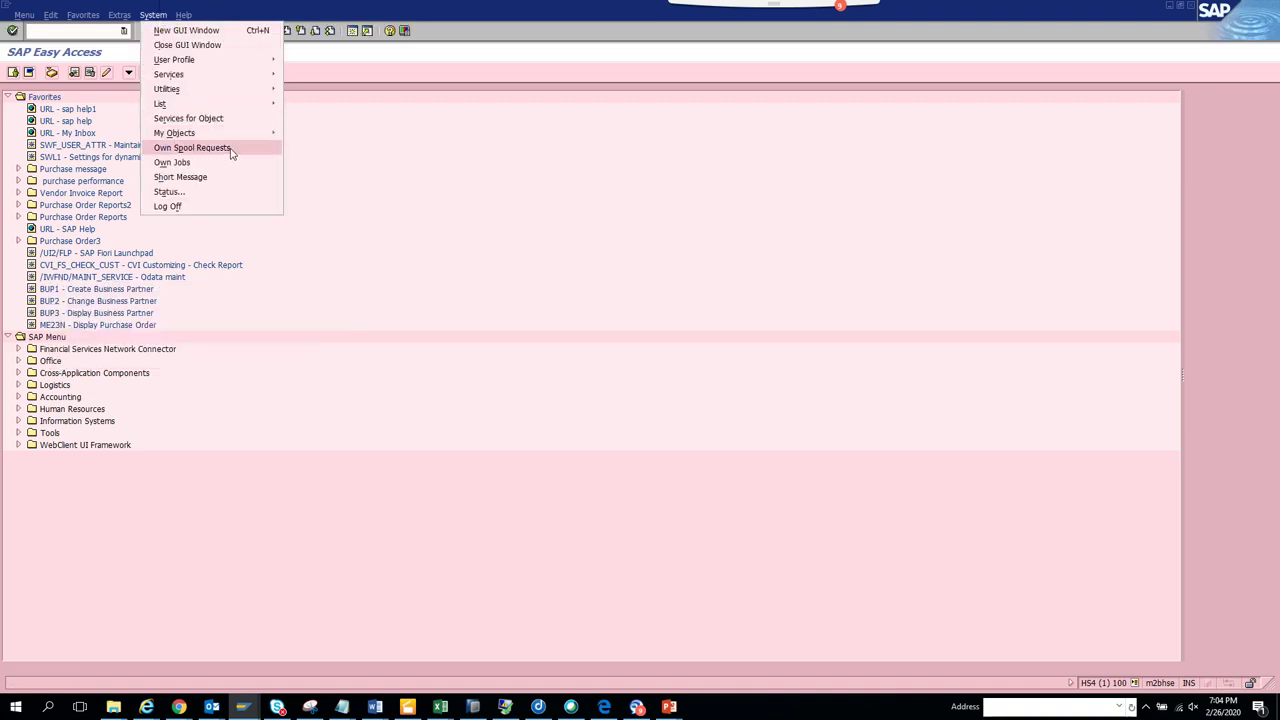
{"action": "mouse_move", "coordinate": [261, 136]}
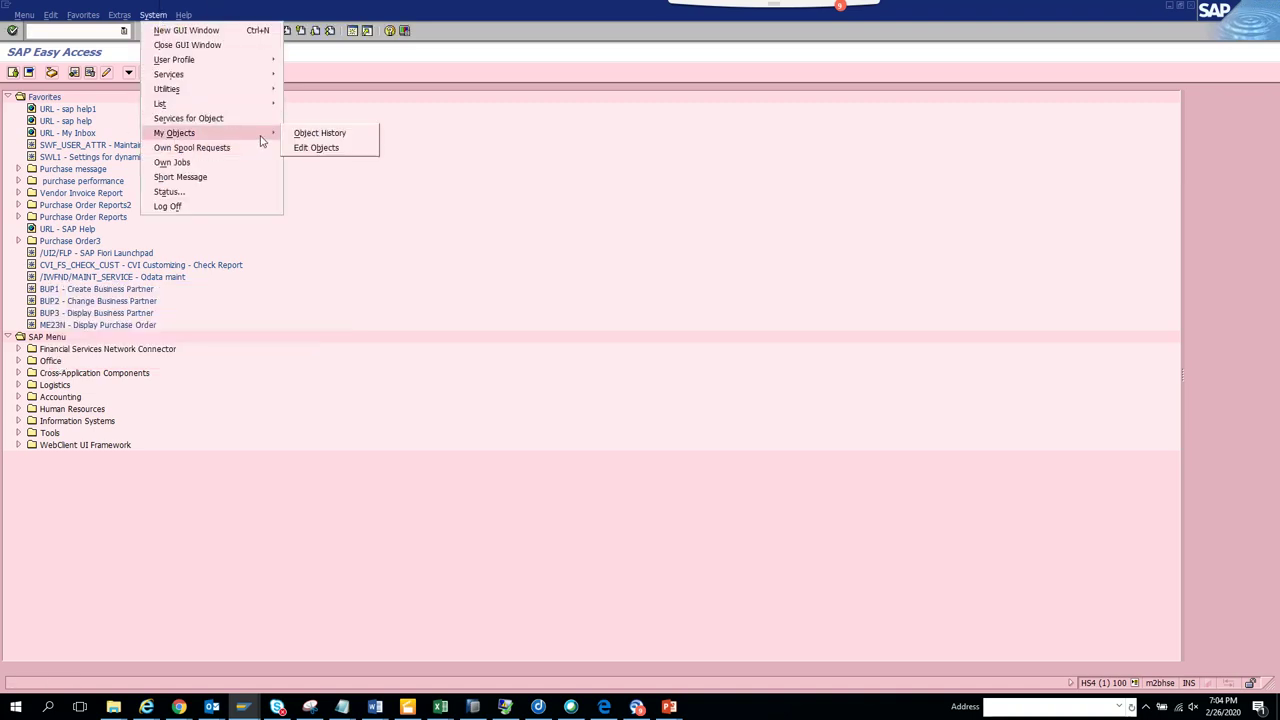
{"action": "left_click", "coordinate": [325, 149]}
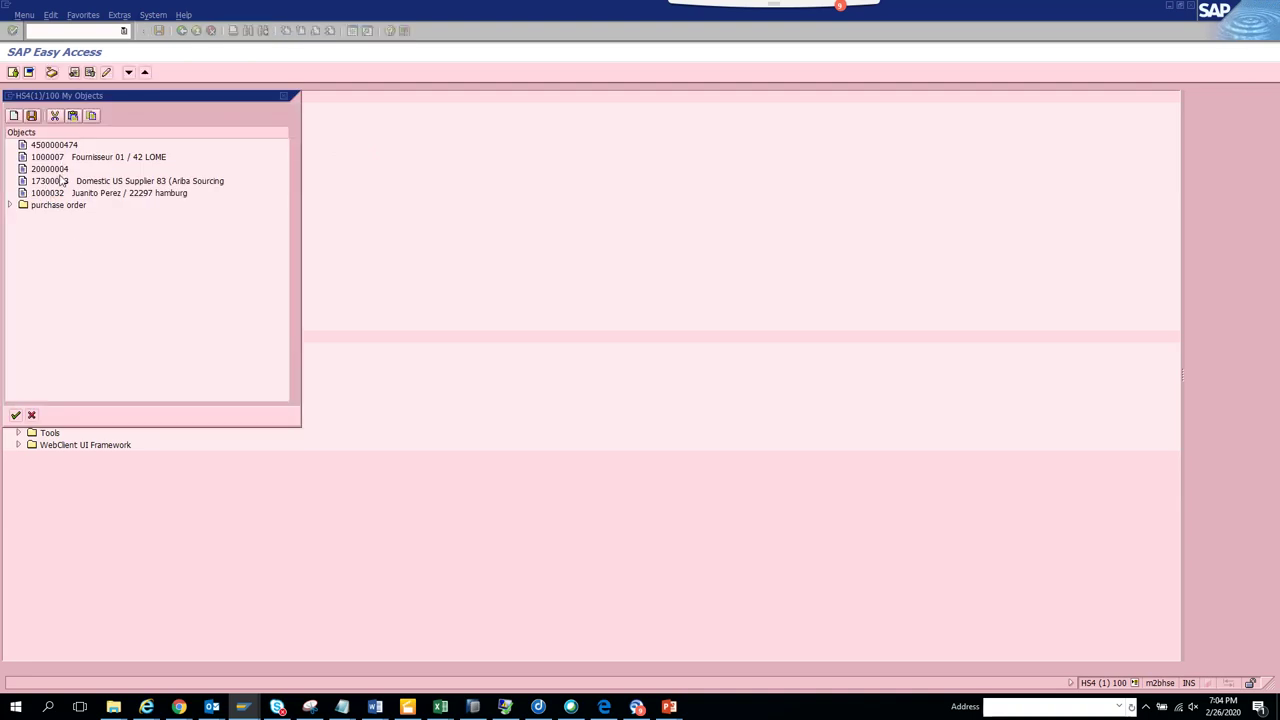
{"action": "left_click", "coordinate": [60, 175]}
{"action": "double_click", "coordinate": [60, 175]}
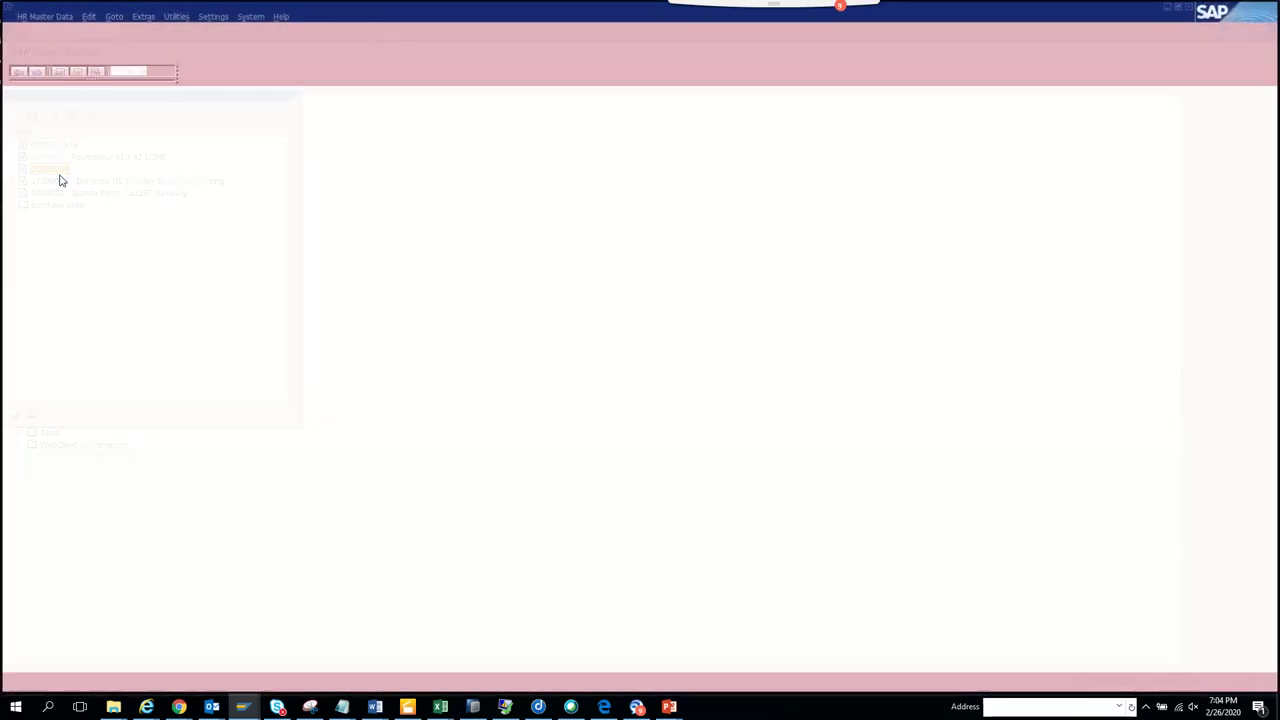